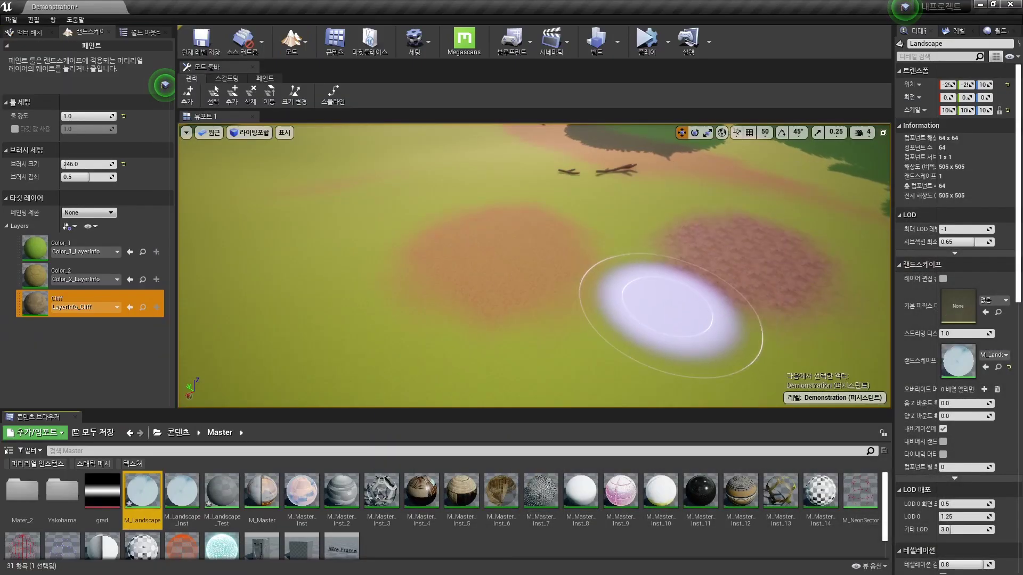
Step: Tilt the view up toward the tree line and leave Landscape mode for Place Actors mode
mouse_move(670, 308)
right_down()
mouse_move(670, 240)
mouse_move(639, 251)
right_up()
key(shift+1)
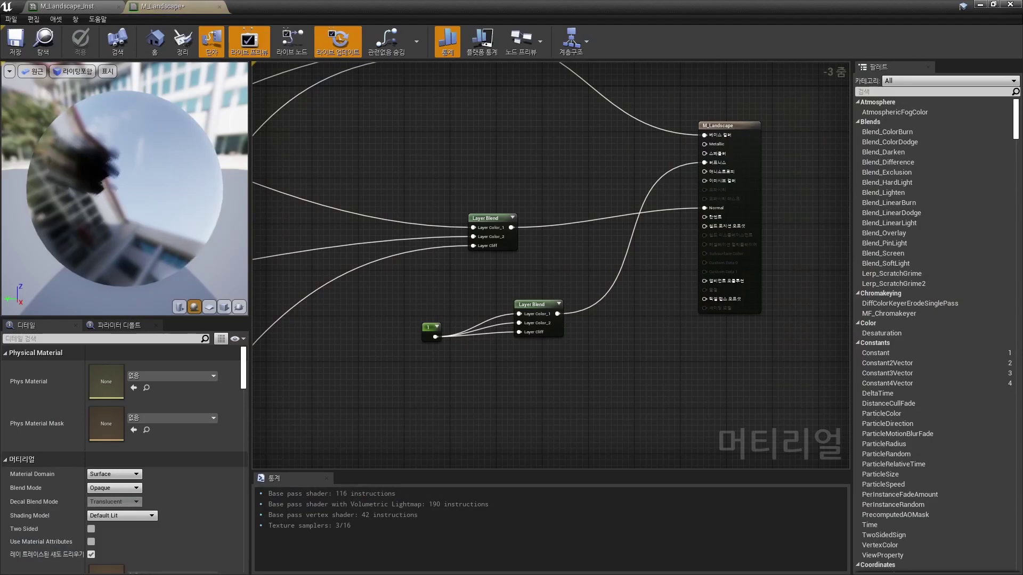
Step: Add a LandscapeGrassOutput node to the M_Landscape material graph
right_drag(479, 286, 506, 283)
scroll(506, 283, down, 4)
scroll(506, 283, up, 1)
scroll(506, 282, up, 1)
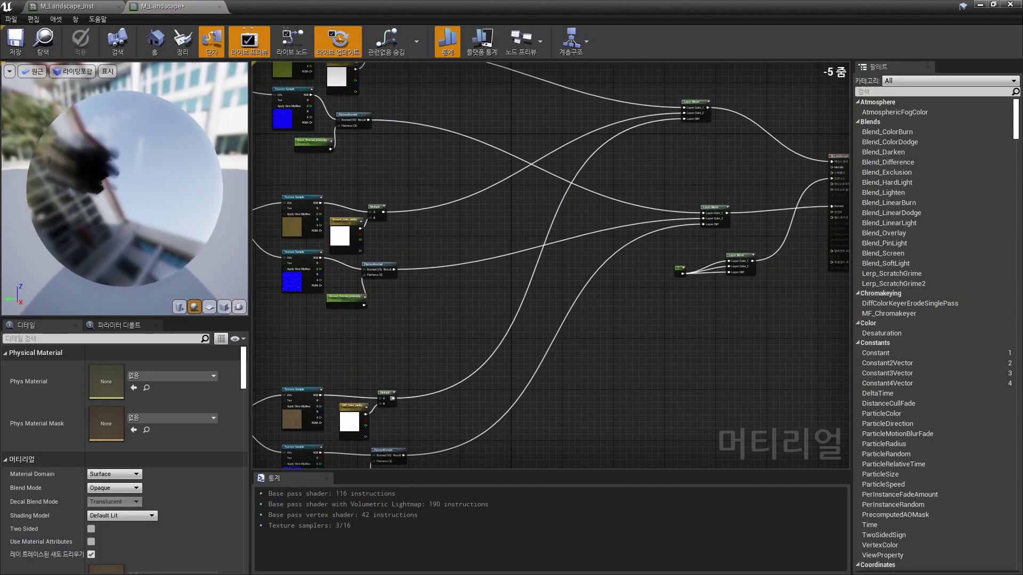
scroll(582, 330, up, 3)
mouse_move(607, 312)
right_down()
mouse_move(581, 329)
mouse_move(564, 262)
right_up()
right_click(543, 268)
text(l)
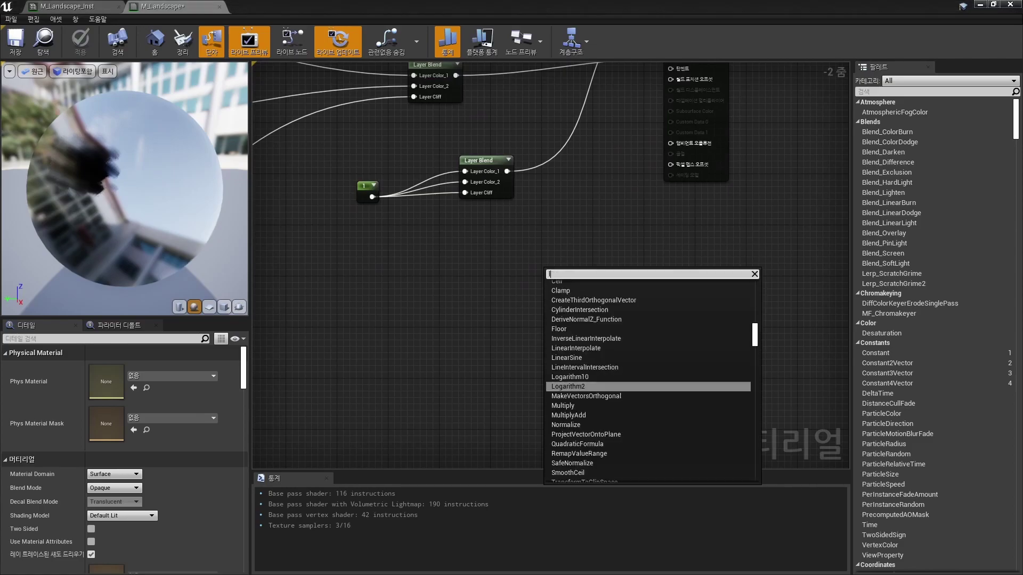
text(and)
click(586, 352)
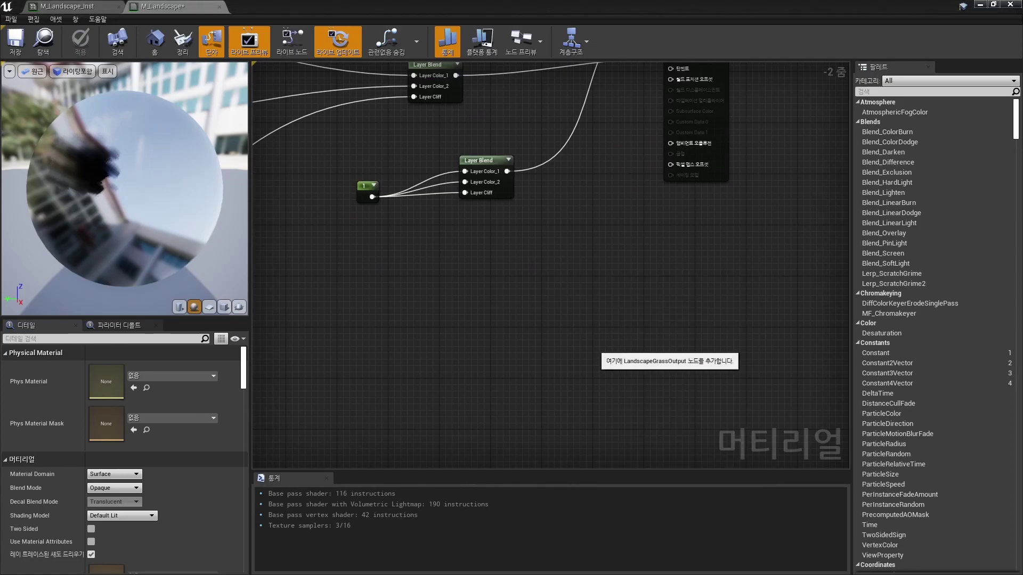
scroll(548, 271, up, 2)
right_drag(548, 271, 572, 276)
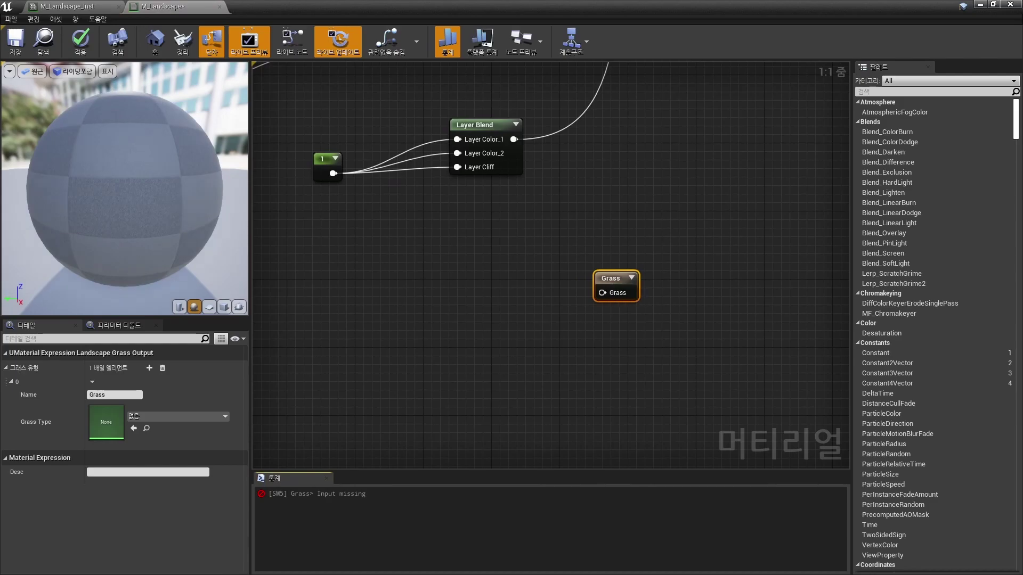
scroll(532, 159, down, 1)
Step: Duplicate the lower Layer Blend, wire it into Grass, and feed Layer Color_1 a constant 1
click(543, 145)
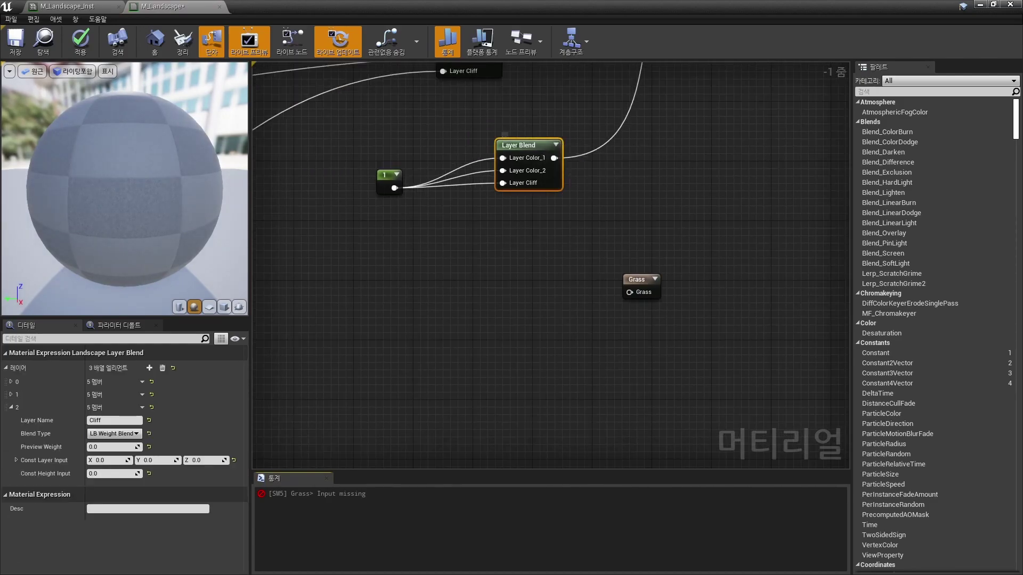
key(ctrl+c)
key(ctrl+v)
mouse_move(623, 220)
mouse_down()
mouse_move(545, 279)
mouse_move(629, 292)
mouse_up()
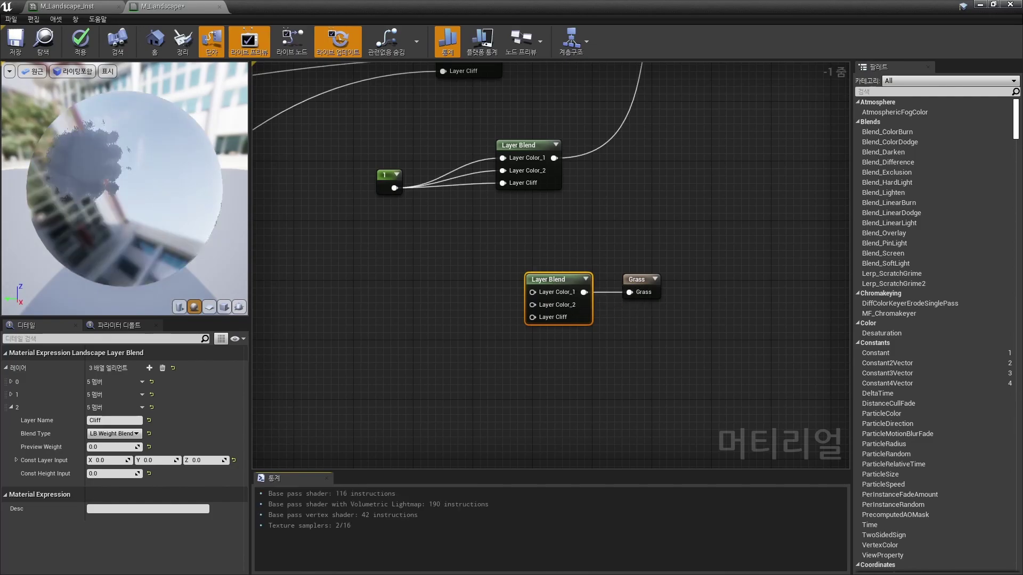
click(479, 255)
click(457, 283)
drag(475, 300, 532, 293)
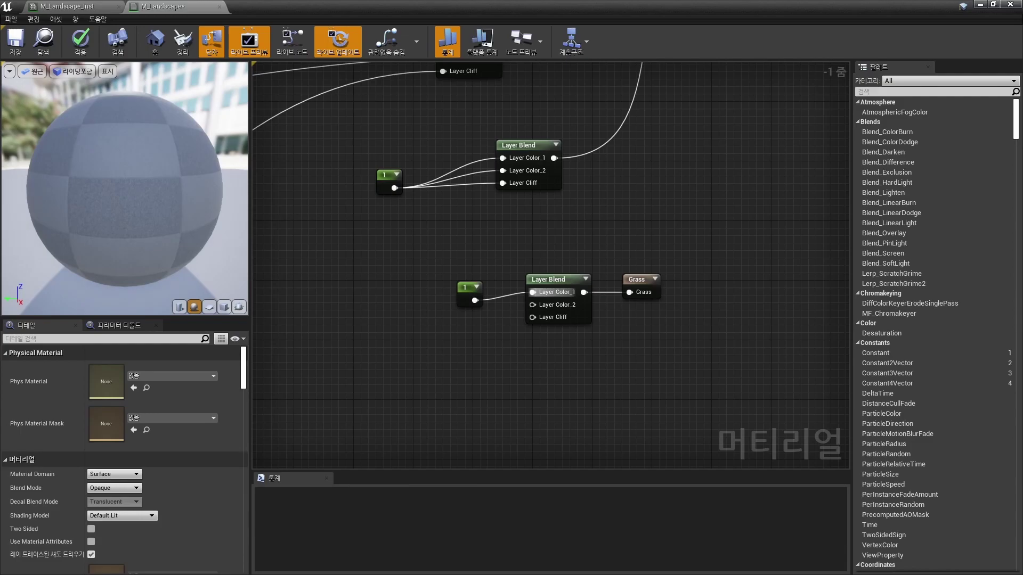
Step: Check the constant and Grass output settings, then move the material editor aside to reveal the level
click(468, 288)
scroll(563, 285, up, 1)
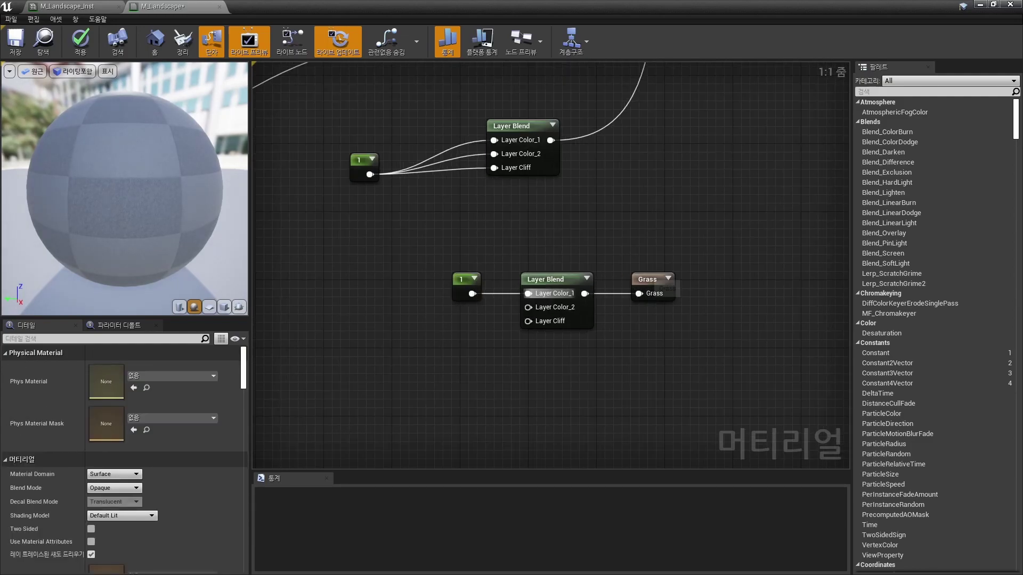
click(654, 288)
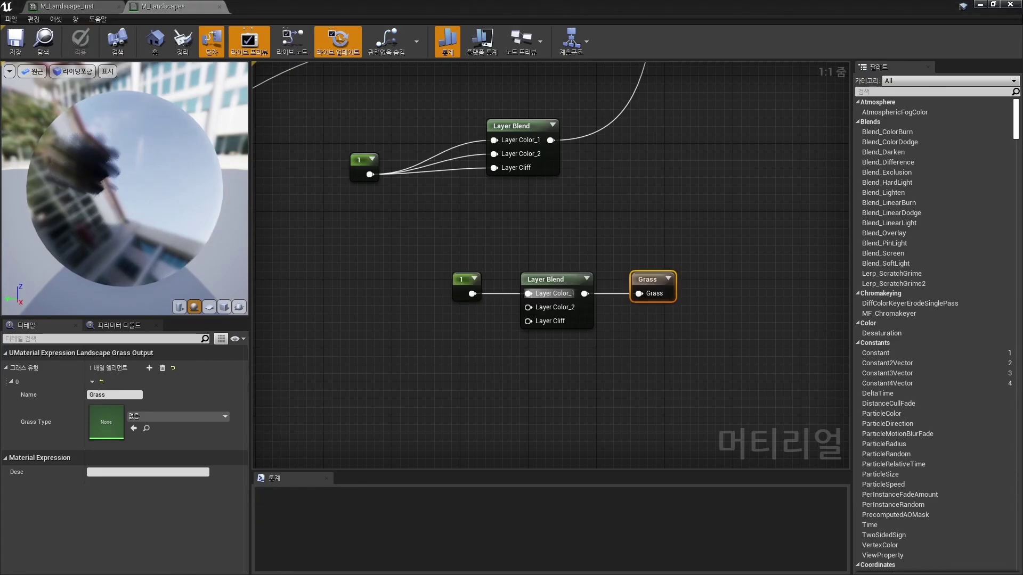
drag(503, 7, 815, 146)
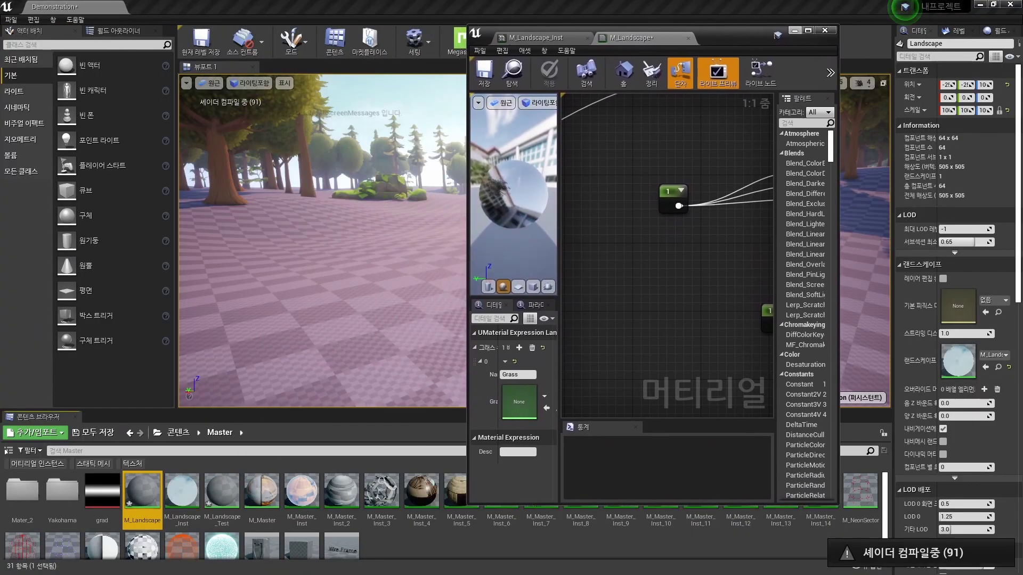
Step: Add a Landscape Grass Type asset from the Foliage submenu in the Master folder
scroll(442, 511, down, 1)
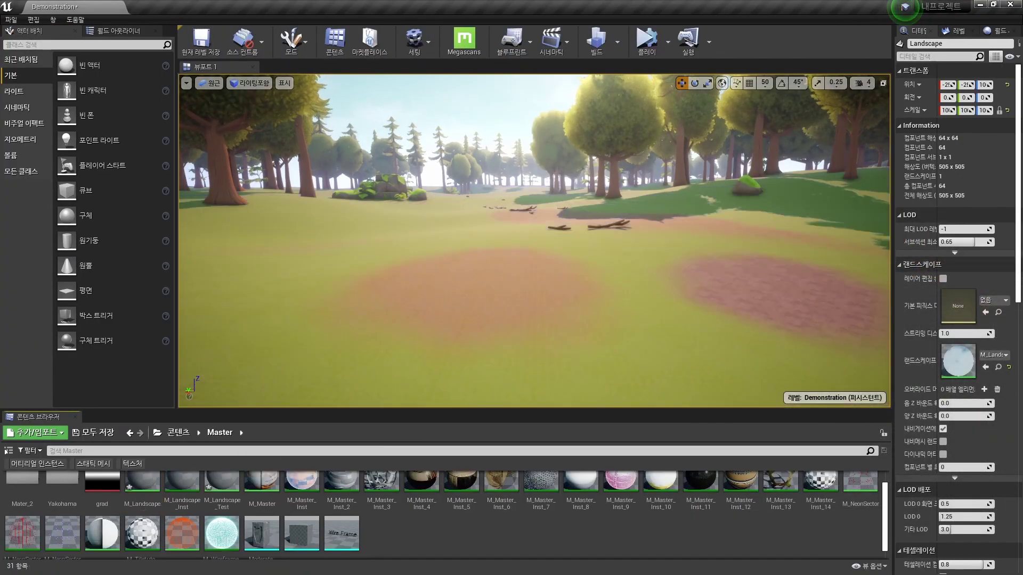
right_click(447, 476)
mouse_move(495, 475)
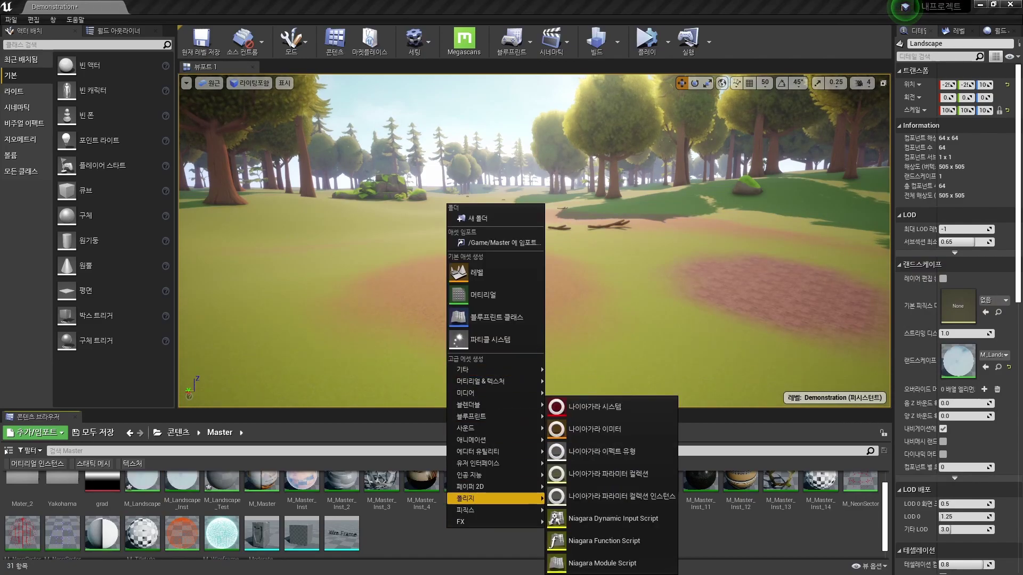
mouse_move(480, 498)
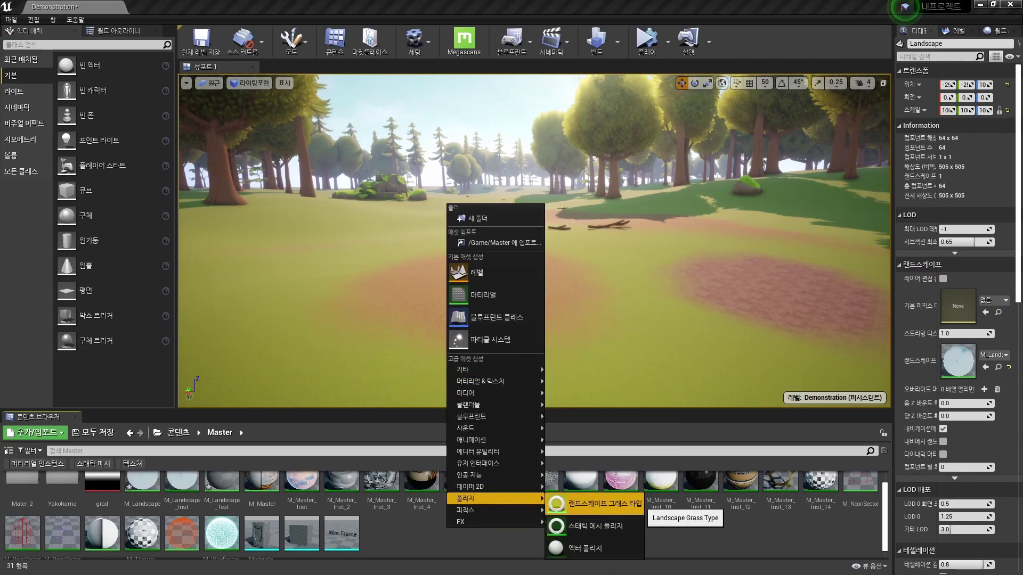
click(604, 503)
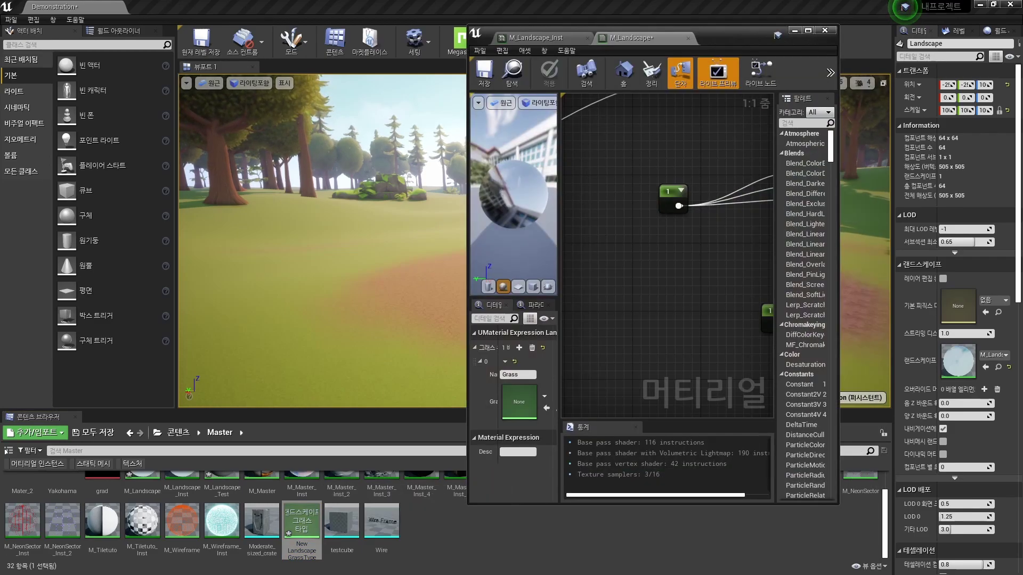
Step: Put NewLandscapeGrassType in the Grass node's Grass Type slot, apply the material, and open the asset
right_drag(660, 319, 694, 227)
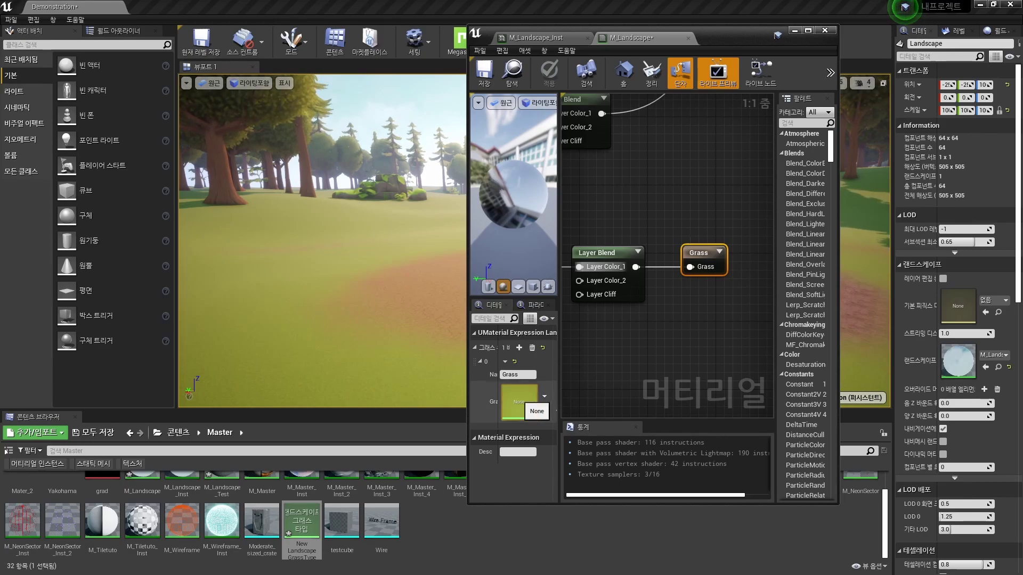
drag(469, 213, 317, 213)
drag(302, 525, 380, 405)
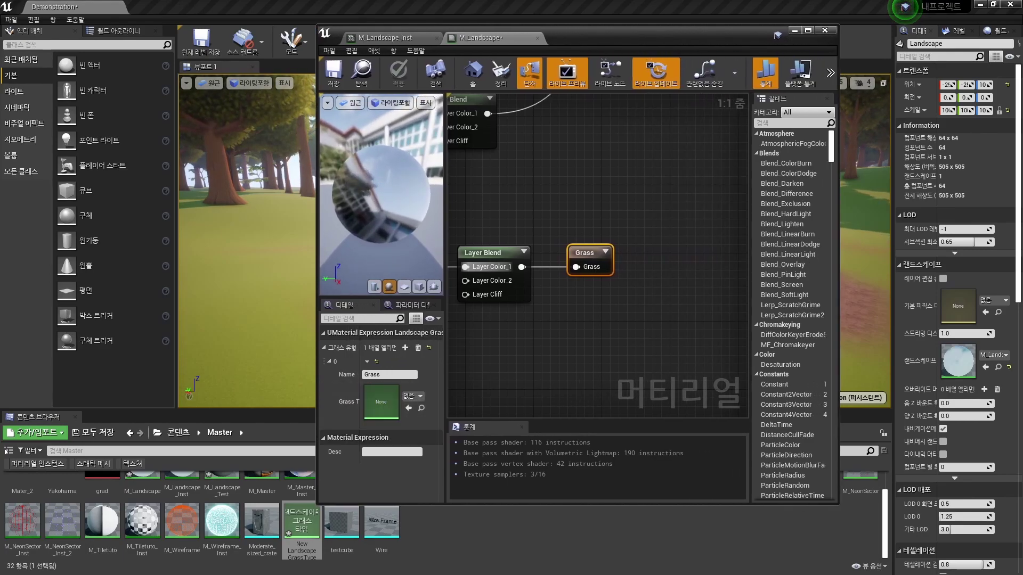
right_drag(532, 347, 619, 341)
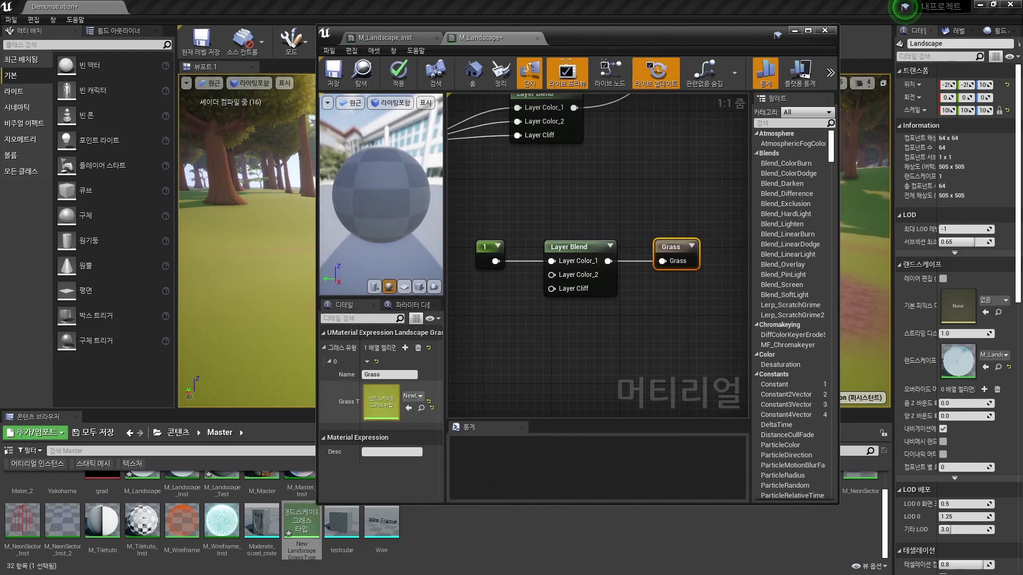
click(399, 72)
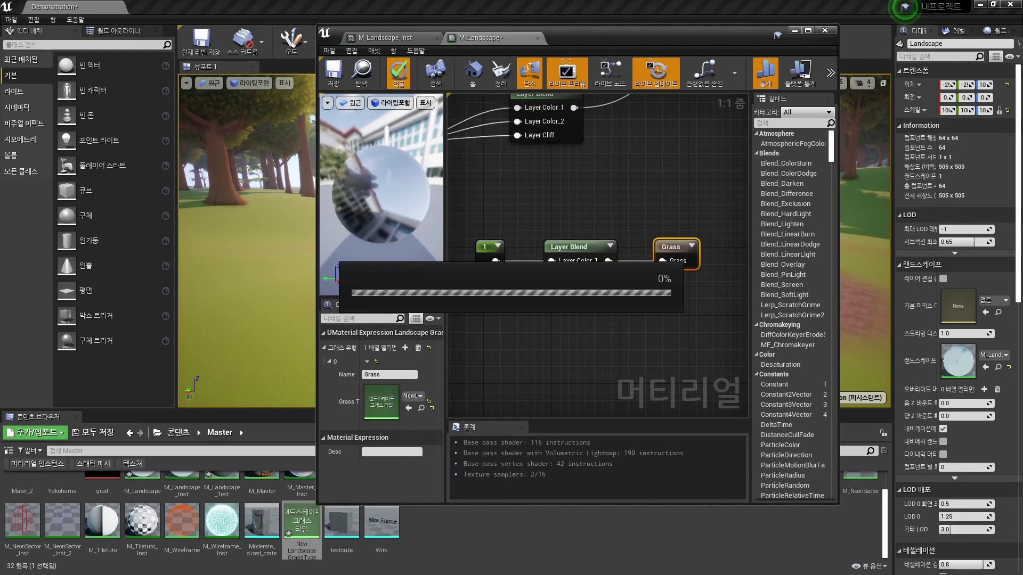
double_click(302, 525)
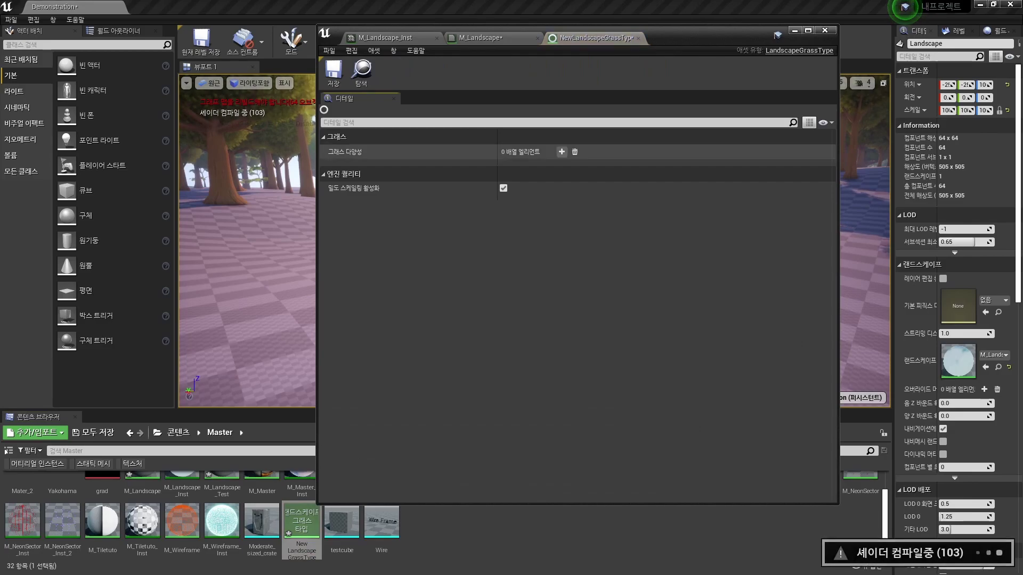
Step: Add a grass variety, then browse the Content Browser to the plants mesh folder
click(562, 152)
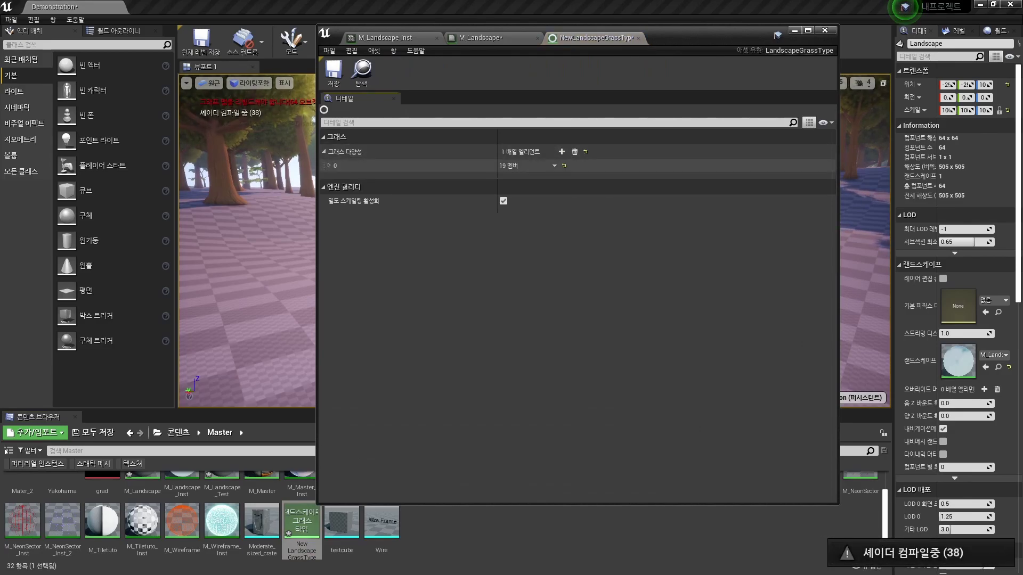
click(328, 166)
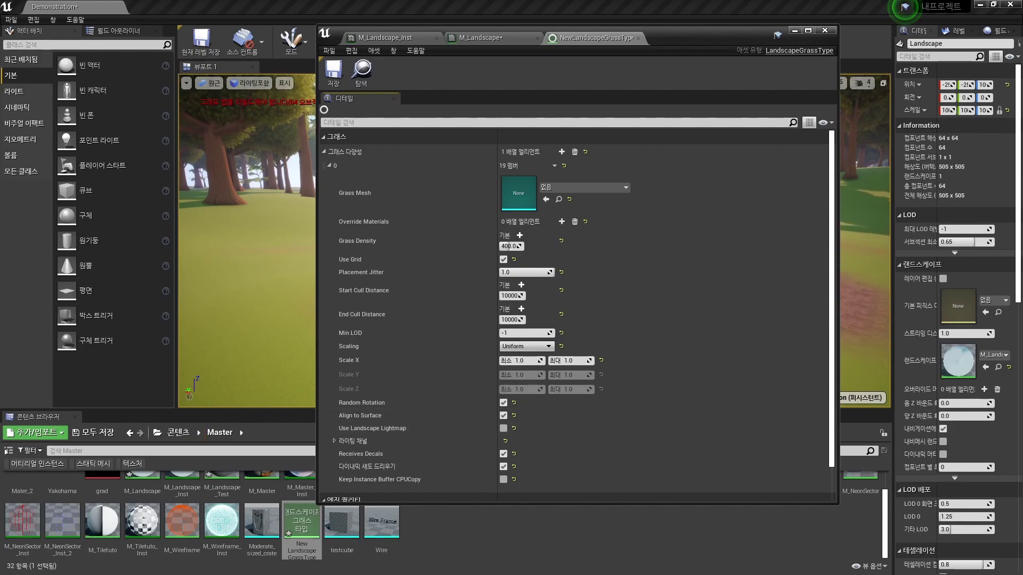
click(245, 224)
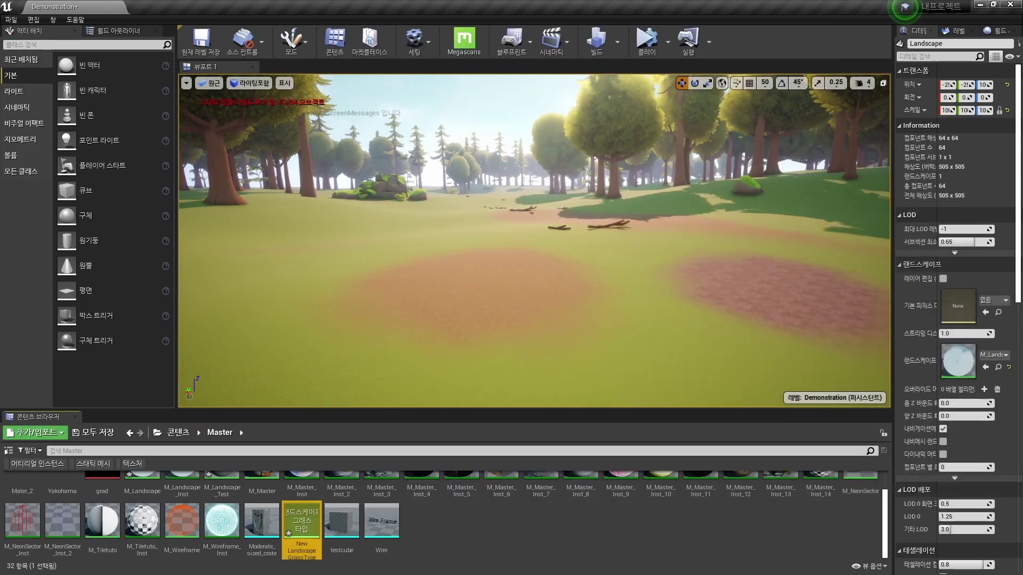
click(380, 187)
click(997, 267)
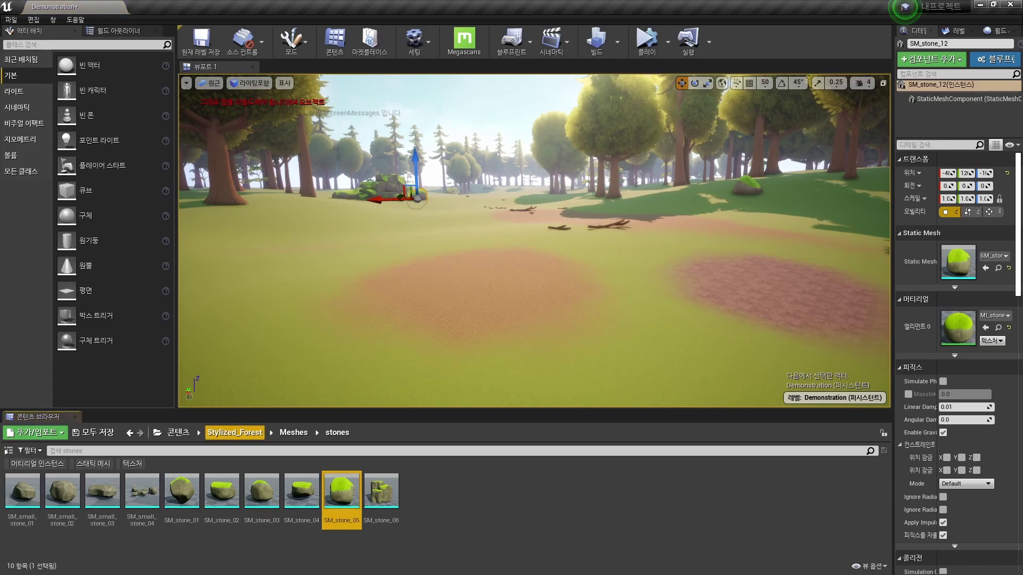
click(293, 432)
double_click(62, 490)
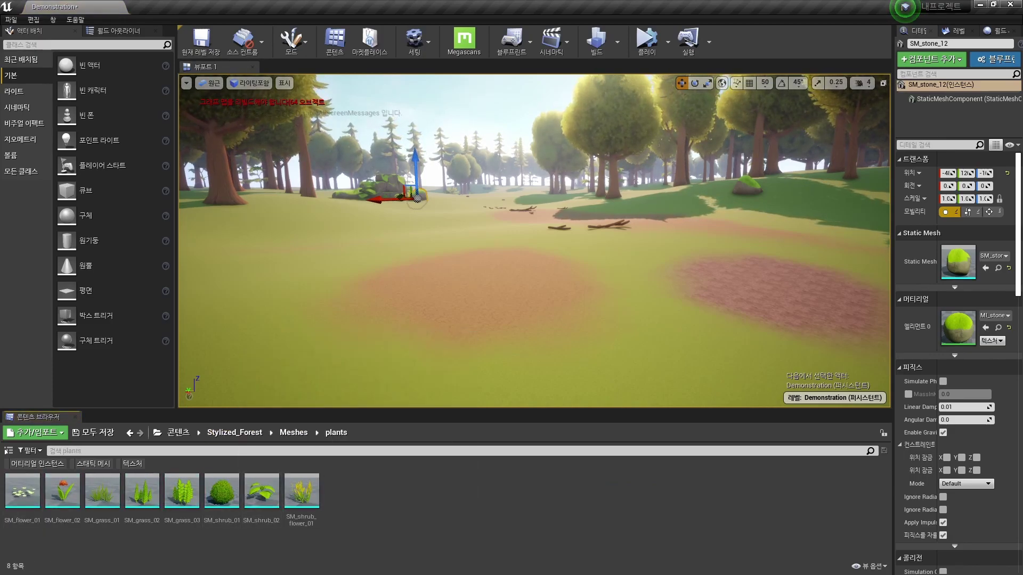
Step: Assign SM_grass_01 as the variety's Grass Mesh and close the grass type editor
key(alt+Tab)
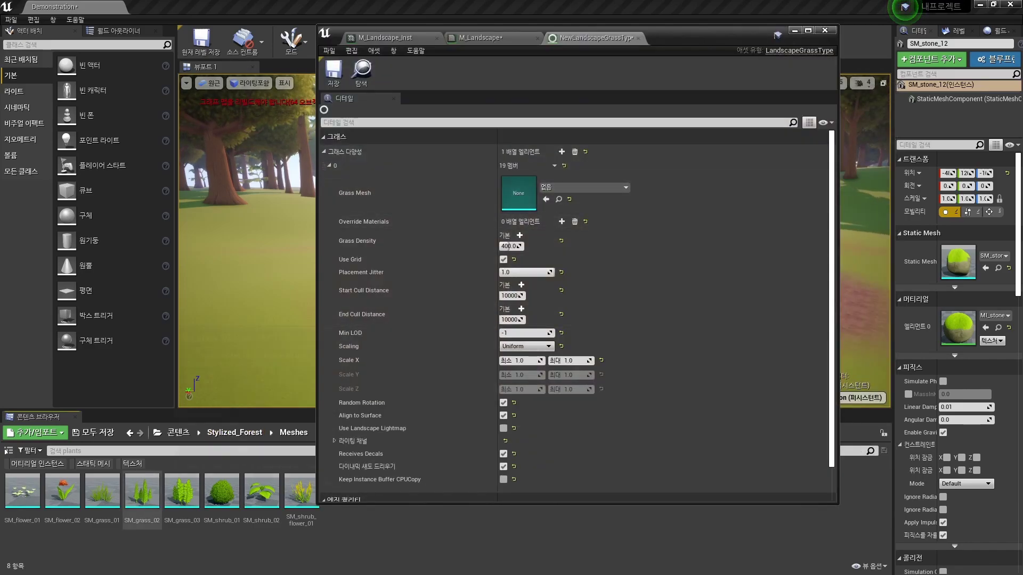
drag(102, 490, 519, 194)
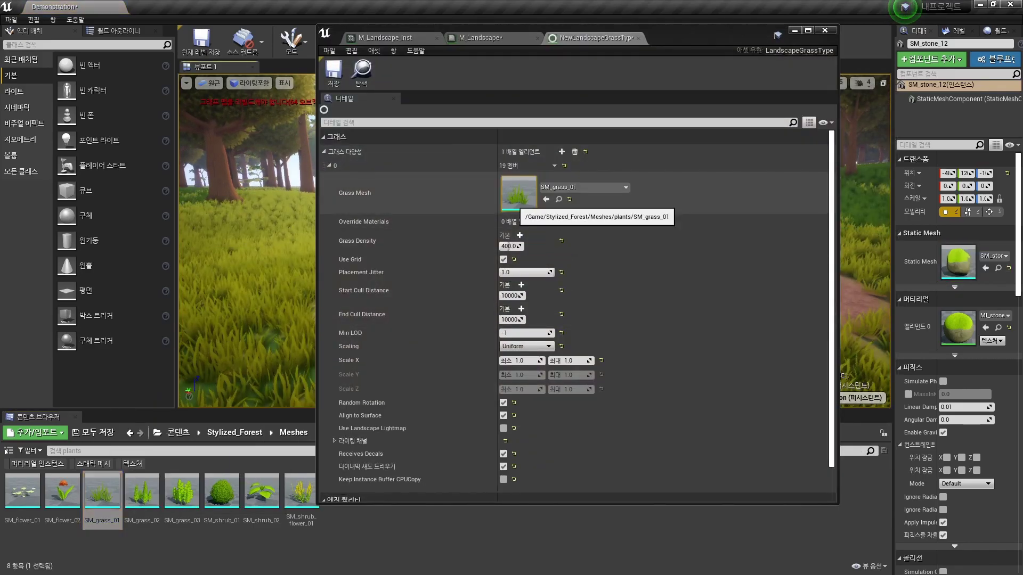
key(alt+Tab)
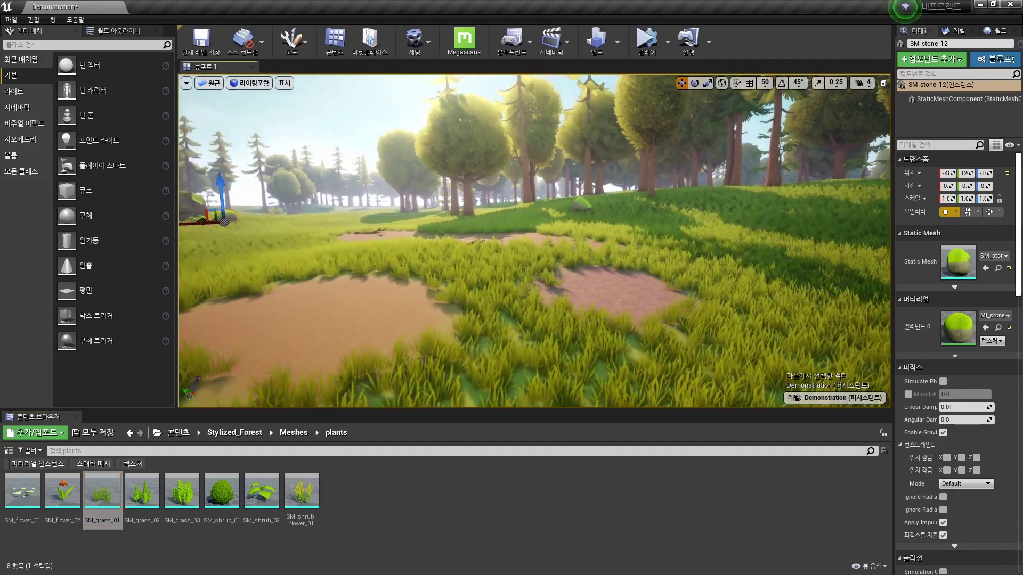
Step: Paint a curving Color_2 dirt path across the clearing, then return to Place mode
right_drag(606, 183, 606, 182)
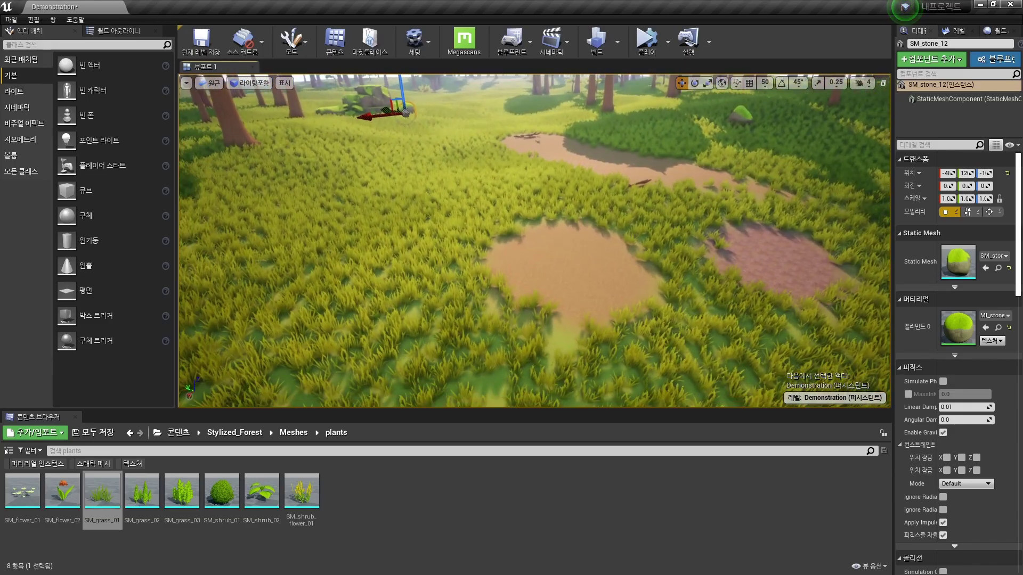
key(shift+3)
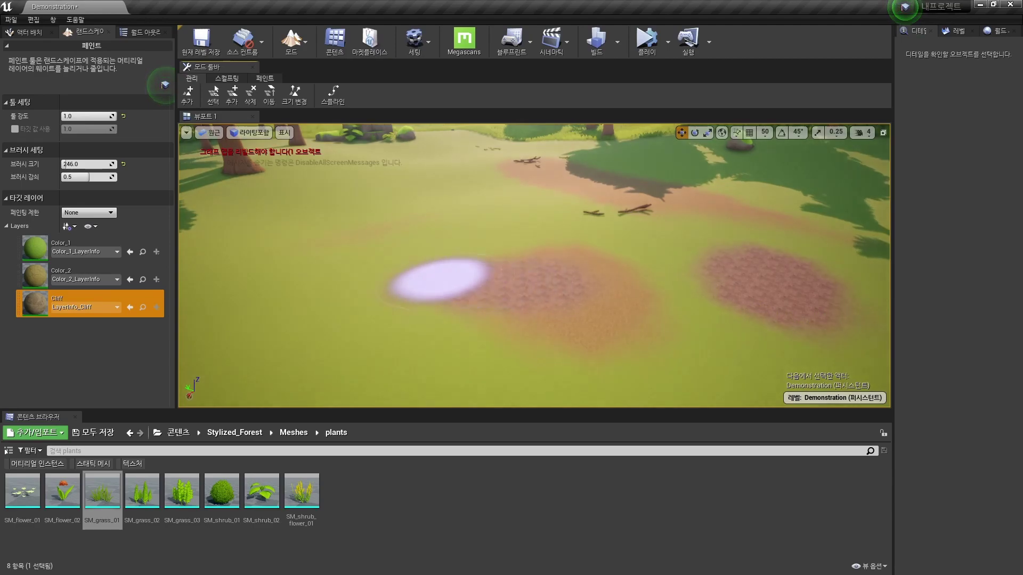
click(80, 274)
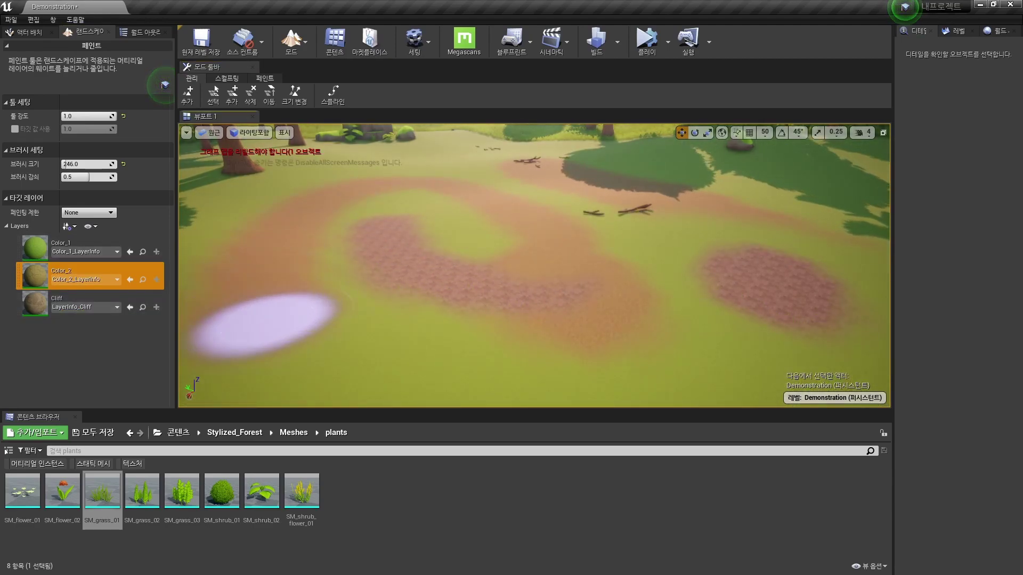
right_drag(383, 362, 384, 341)
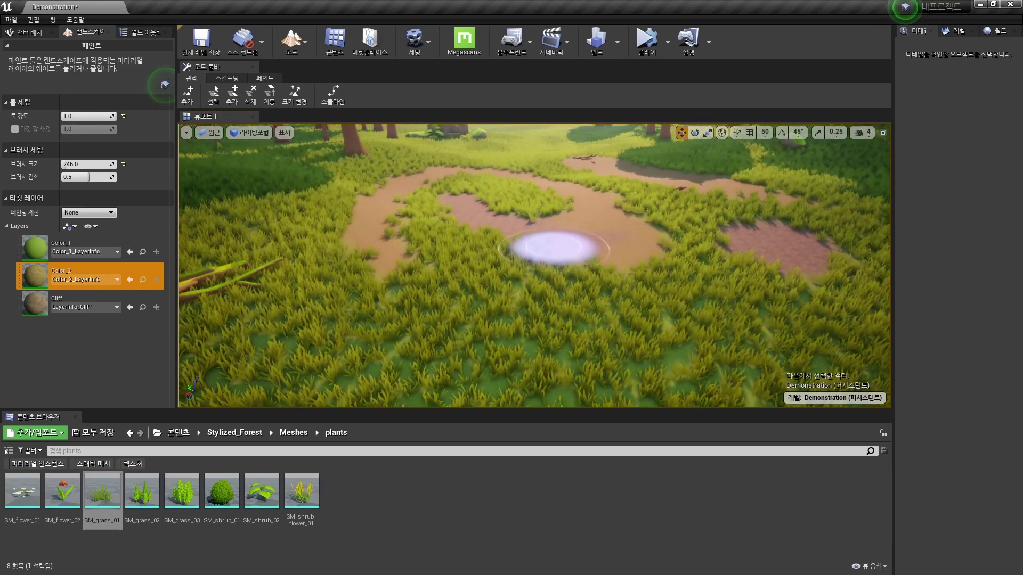
mouse_move(502, 244)
right_down()
mouse_move(502, 229)
mouse_move(549, 243)
right_up()
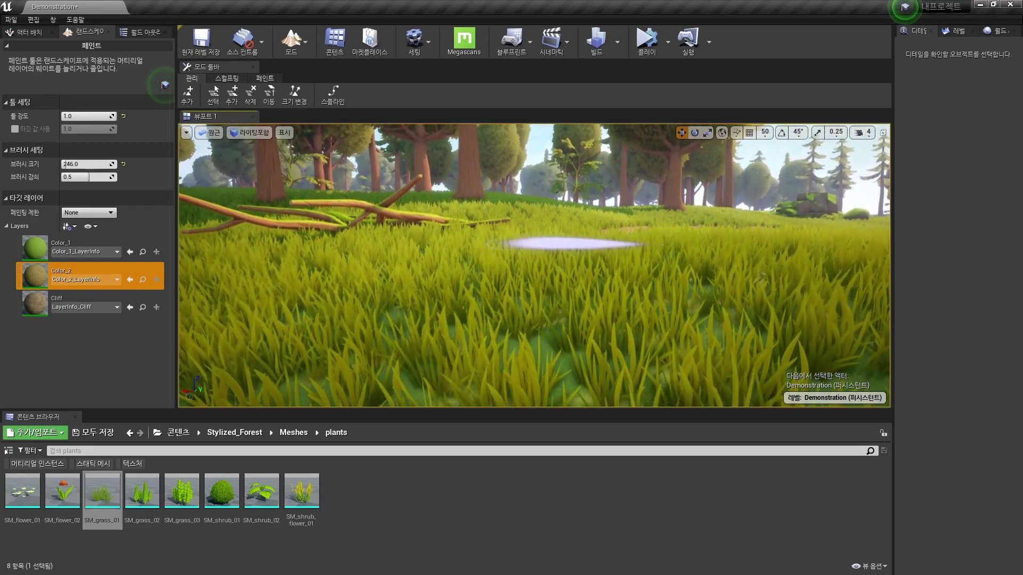
key(shift+1)
Step: Open NewLandscapeGrassType from the Master folder and add a second grass variety
click(293, 432)
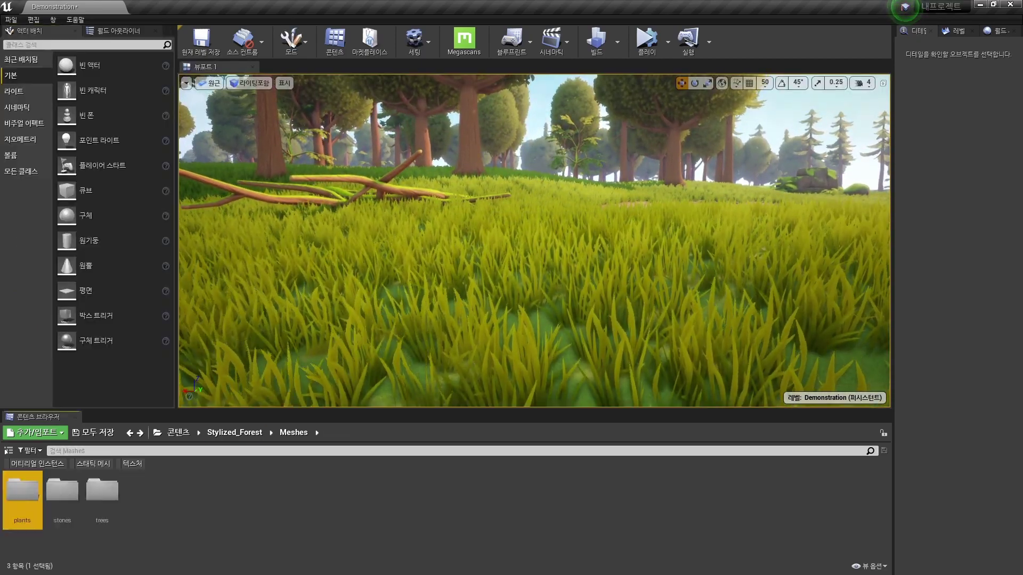
double_click(62, 490)
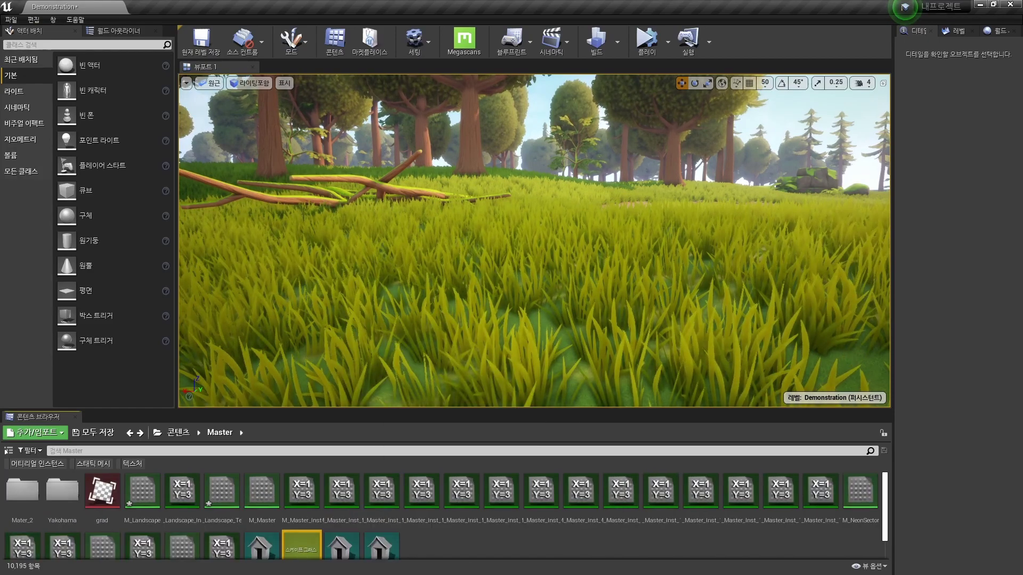
double_click(301, 527)
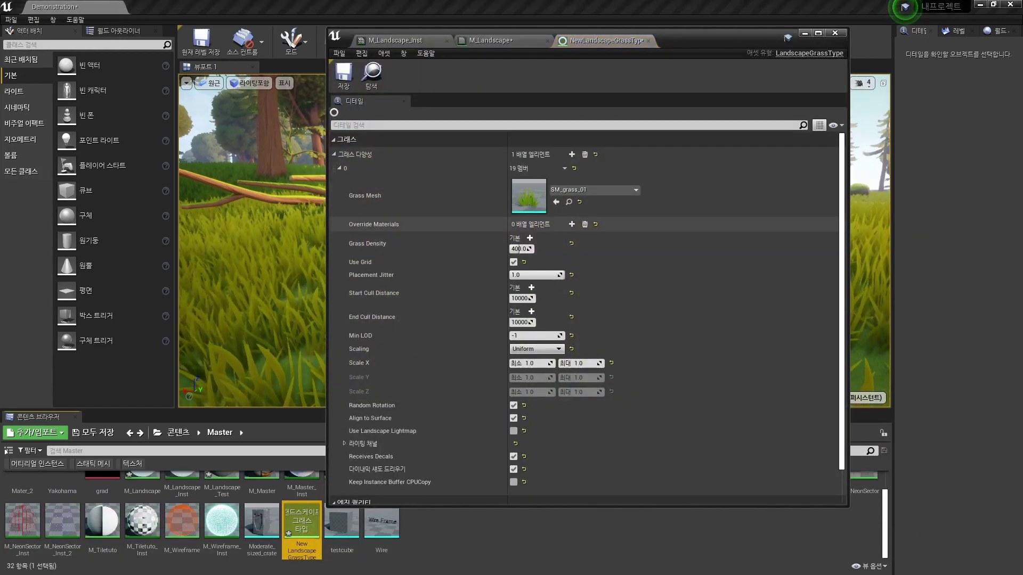
click(572, 154)
scroll(572, 160, down, 2)
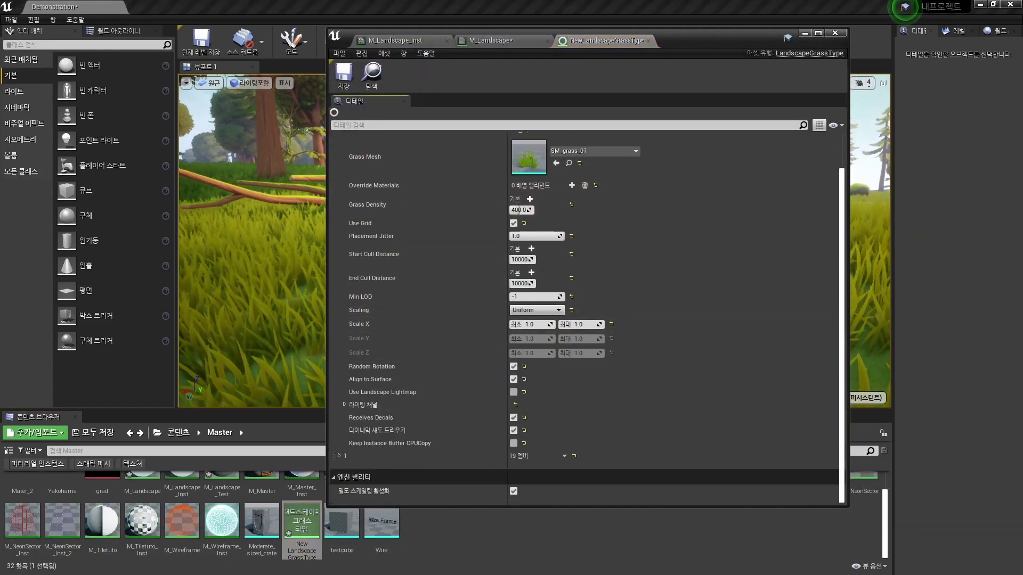
scroll(520, 210, down, 3)
scroll(519, 229, up, 3)
scroll(519, 248, up, 3)
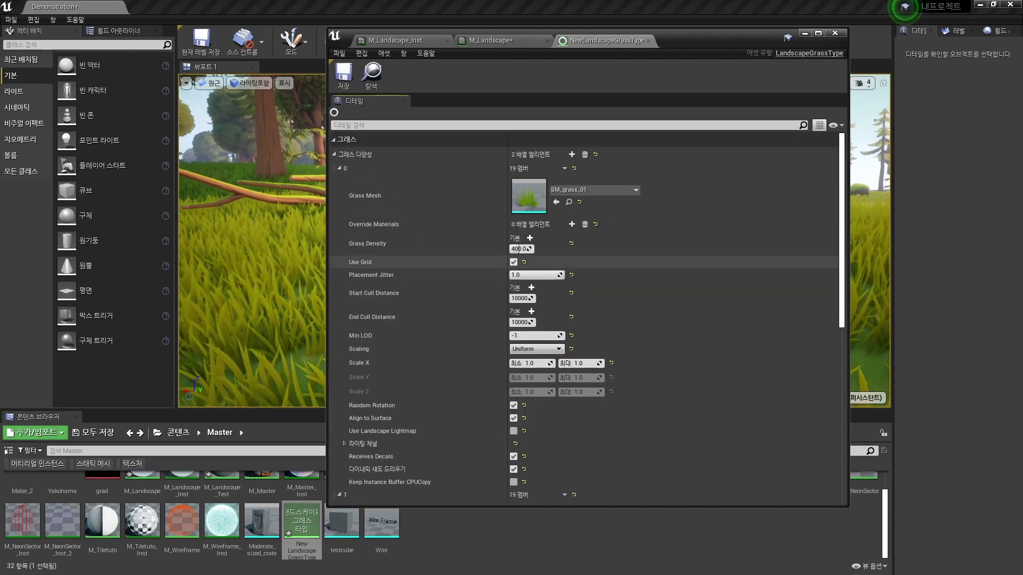
Step: Assign SM_shrub_flower_01 as the second variety's Grass Mesh
click(569, 202)
scroll(532, 267, down, 3)
scroll(532, 266, down, 3)
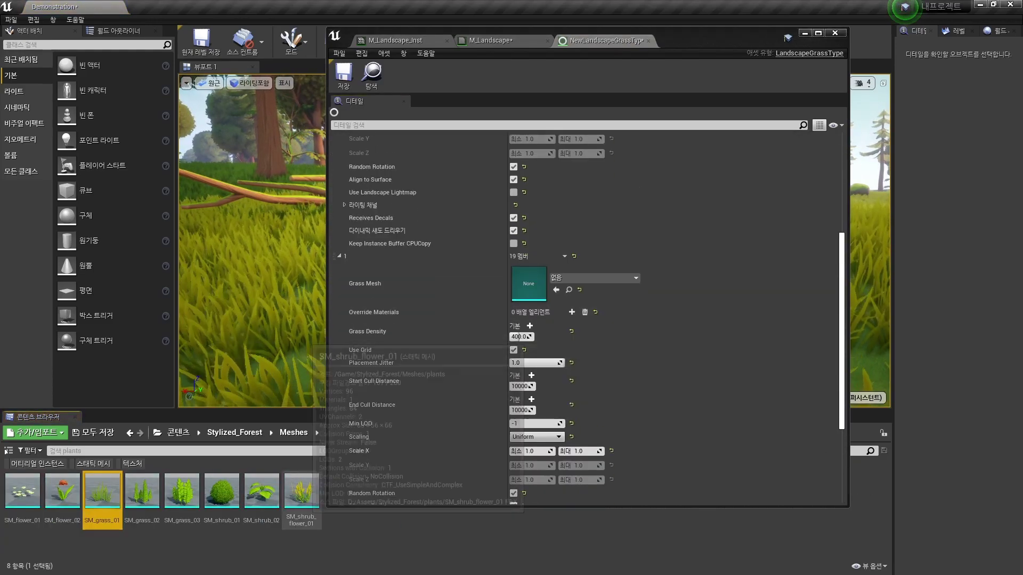
drag(302, 493, 466, 352)
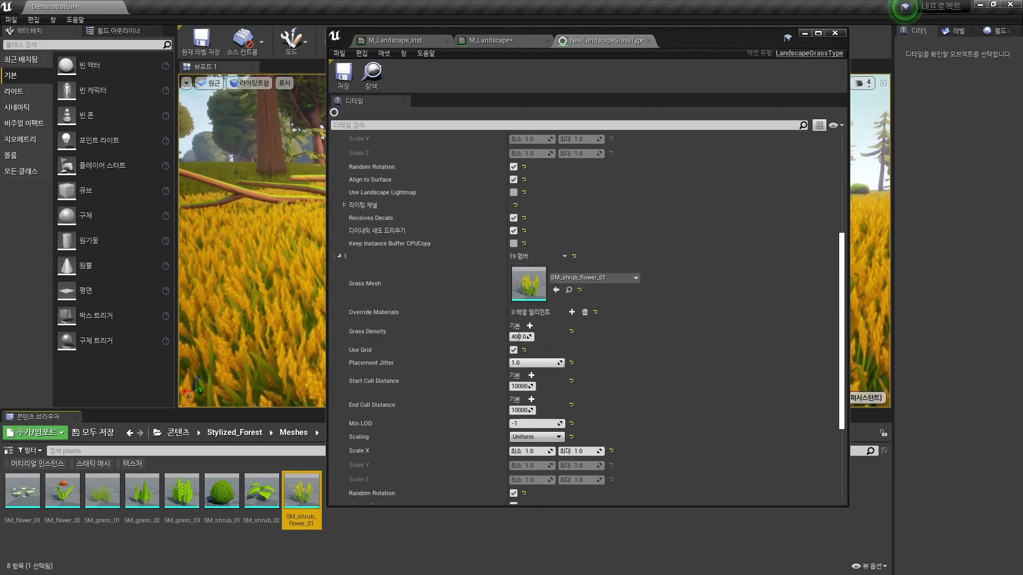
drag(714, 41, 895, 58)
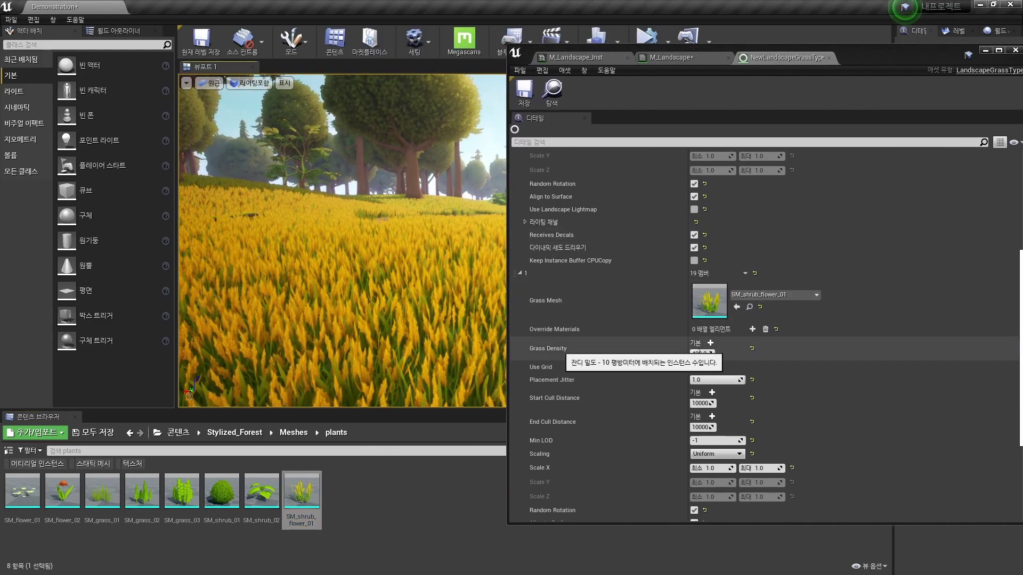
Step: Set the second variety's Grass Density to 5
click(699, 354)
text(5)
key(Return)
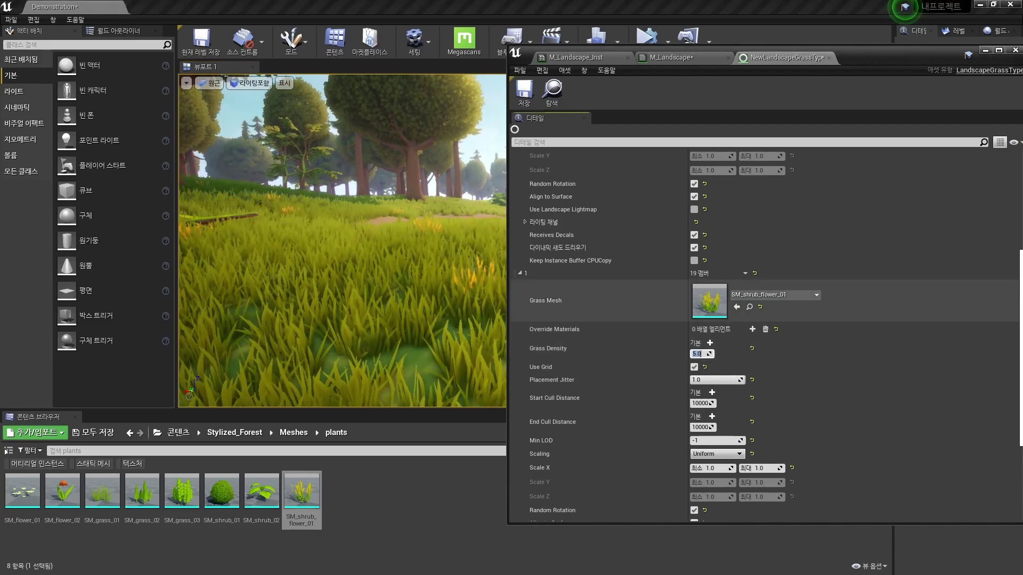
click(985, 50)
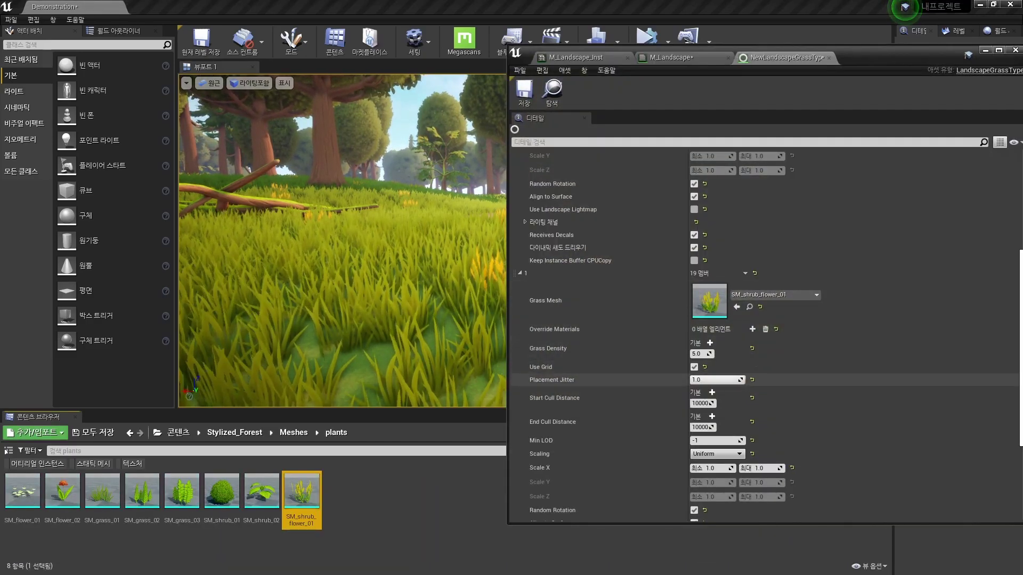
scroll(712, 416, down, 2)
text(2)
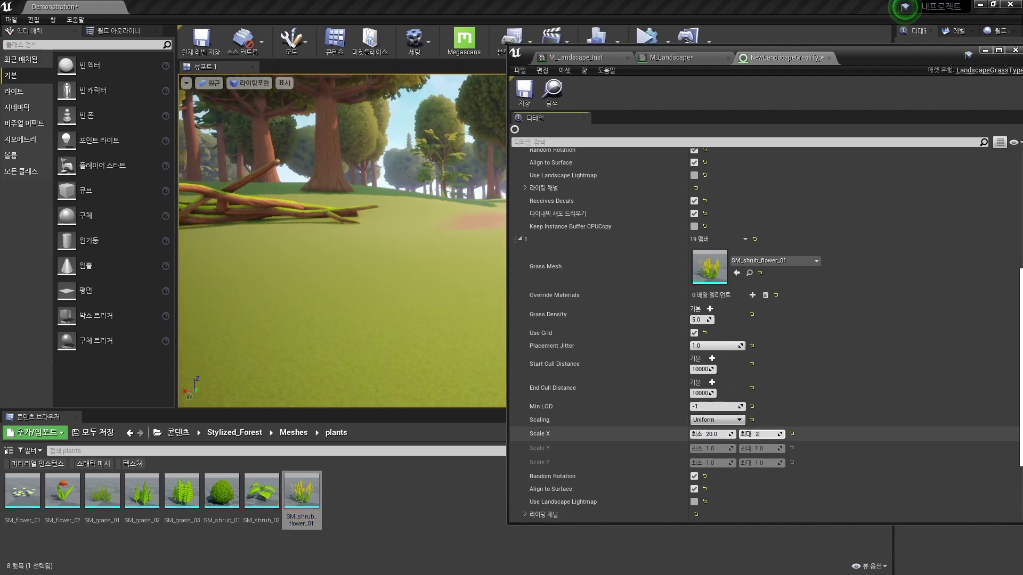
Step: Set element 1's Scale X maximum to 20 for the flower shrubs
text(0)
key(Return)
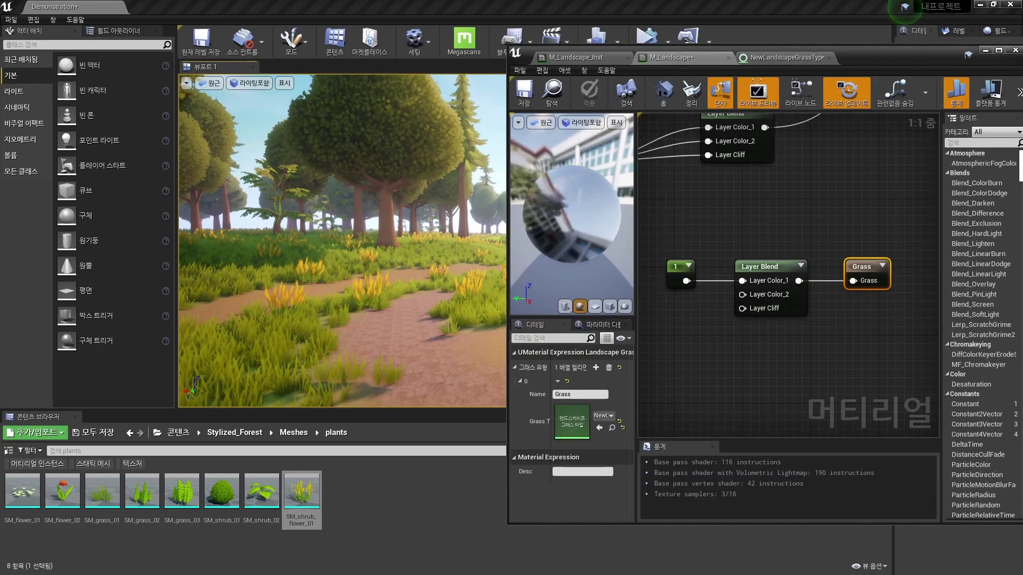
Step: Add a second Grass Types entry named Ground to the Grass output and check the Layer Blend feeding it
right_drag(745, 357, 749, 286)
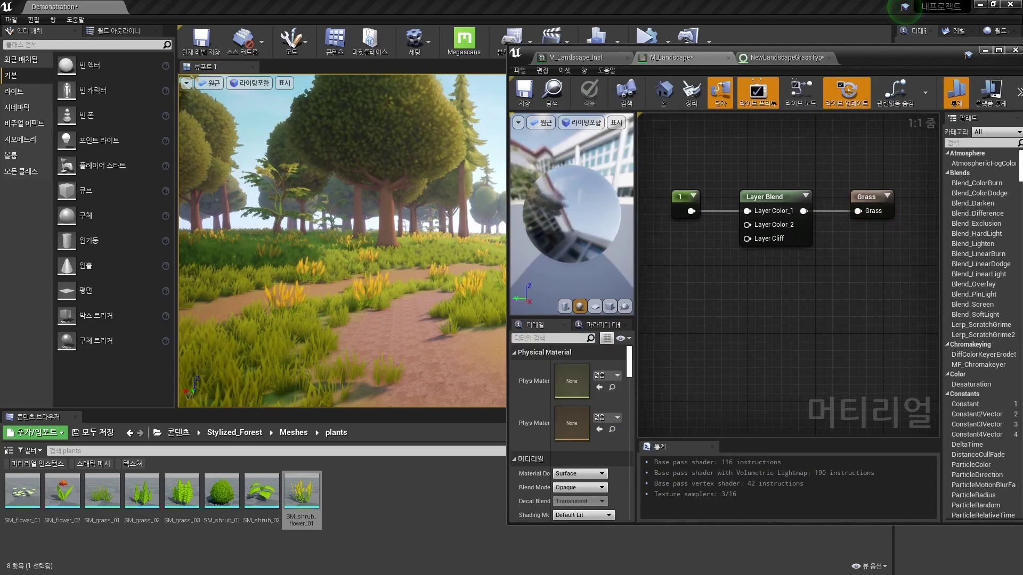
click(868, 210)
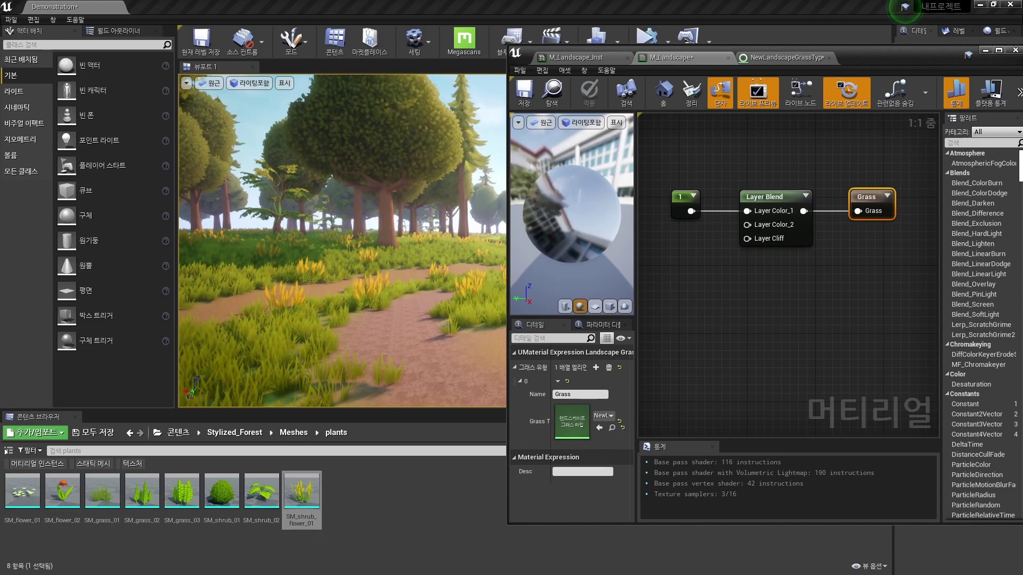
click(596, 367)
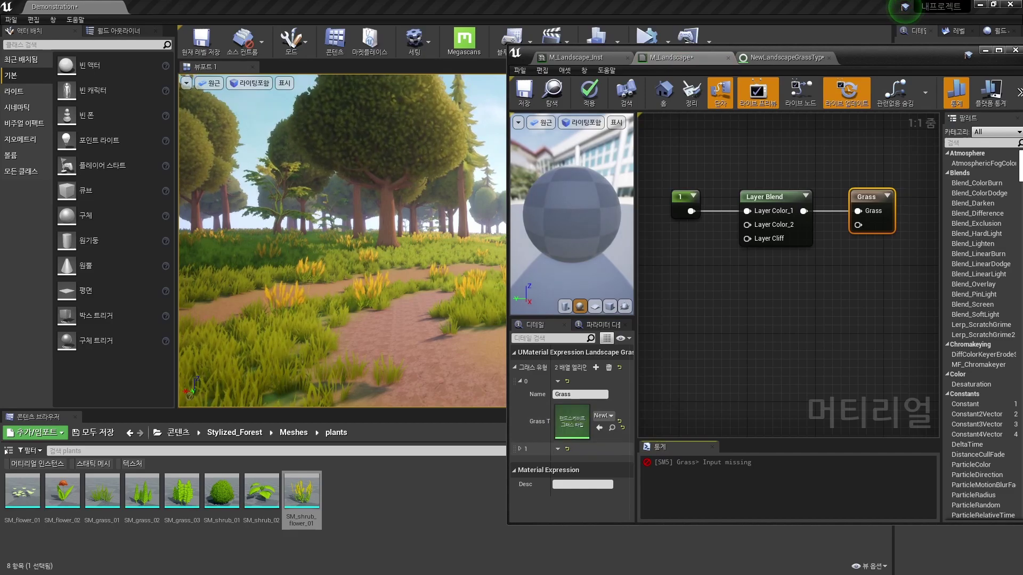
click(519, 449)
text(Ground)
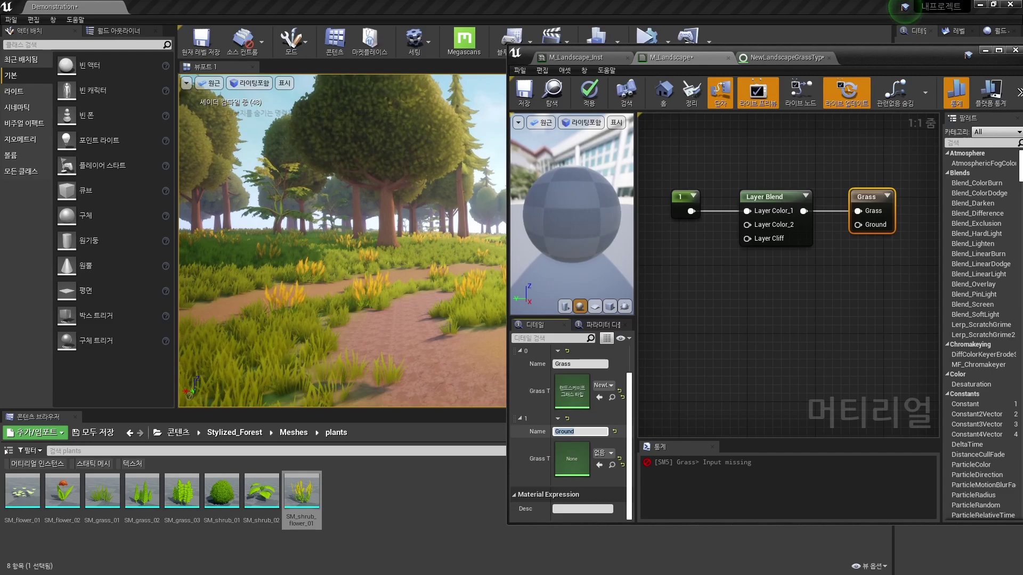
click(766, 197)
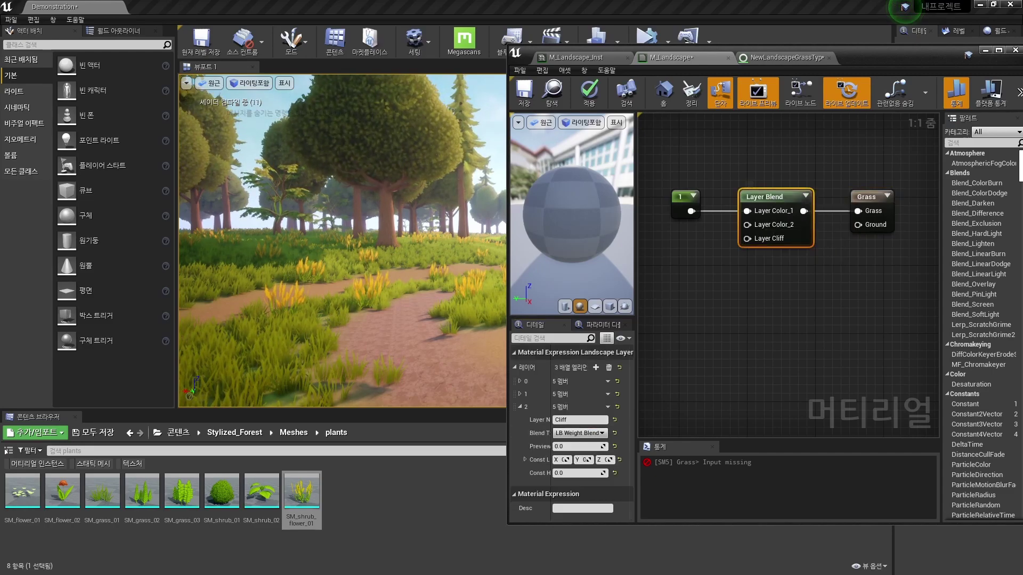
drag(727, 206, 751, 218)
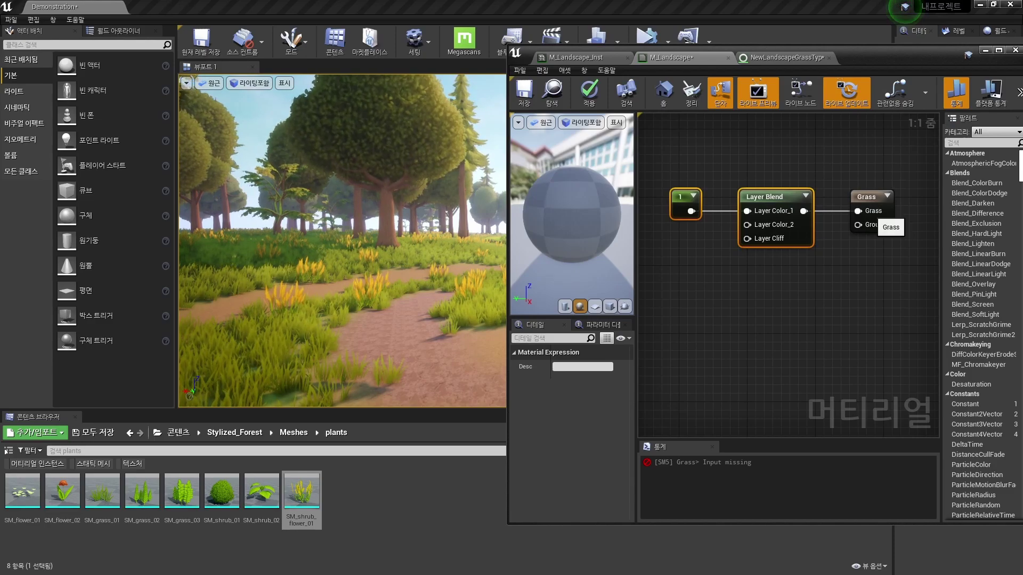
click(873, 210)
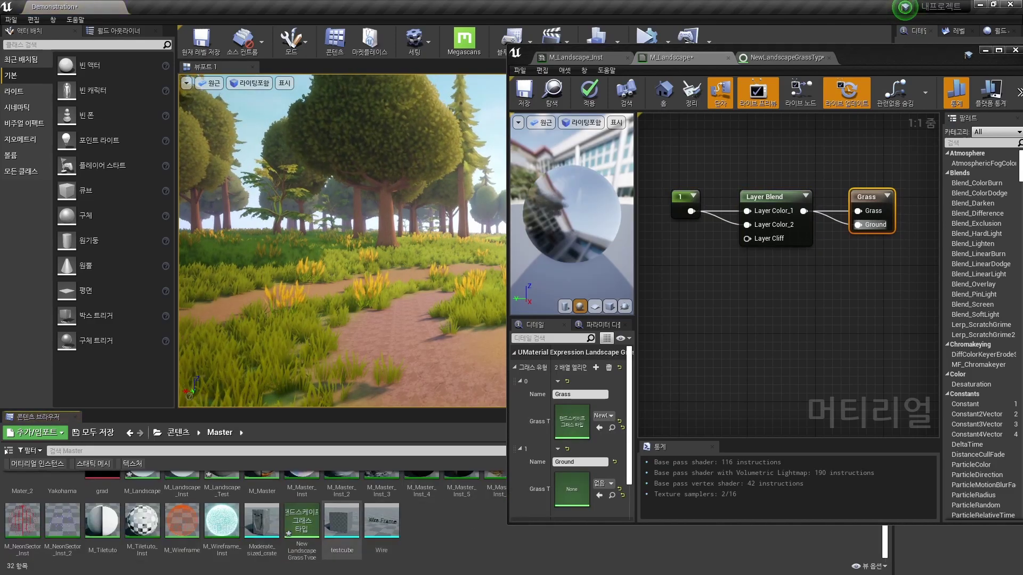
Step: Create NewLandscapeGrassType1, assign it to the Ground entry, open it, and add a grass variety
right_click(433, 527)
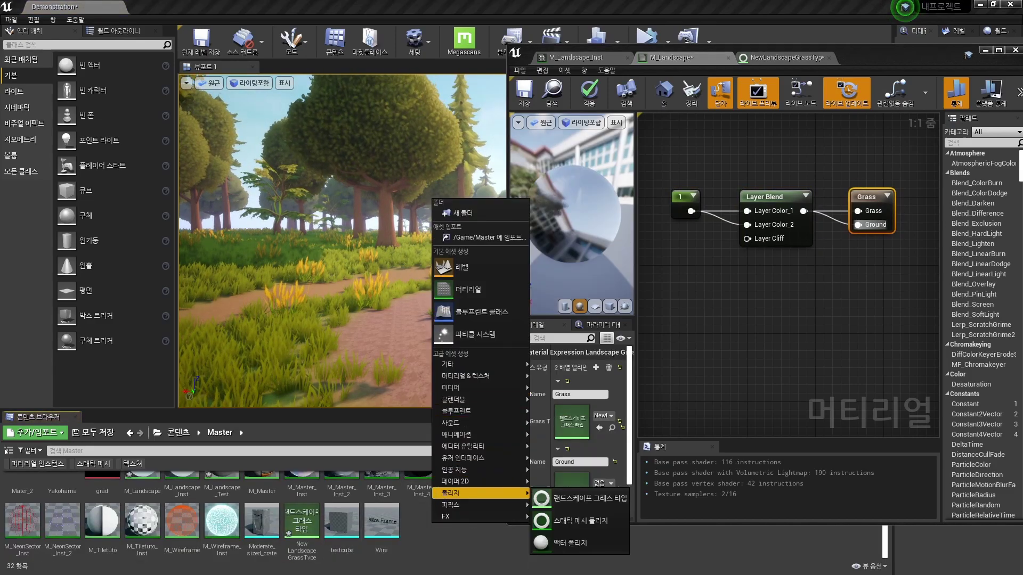
click(576, 498)
drag(341, 522, 571, 489)
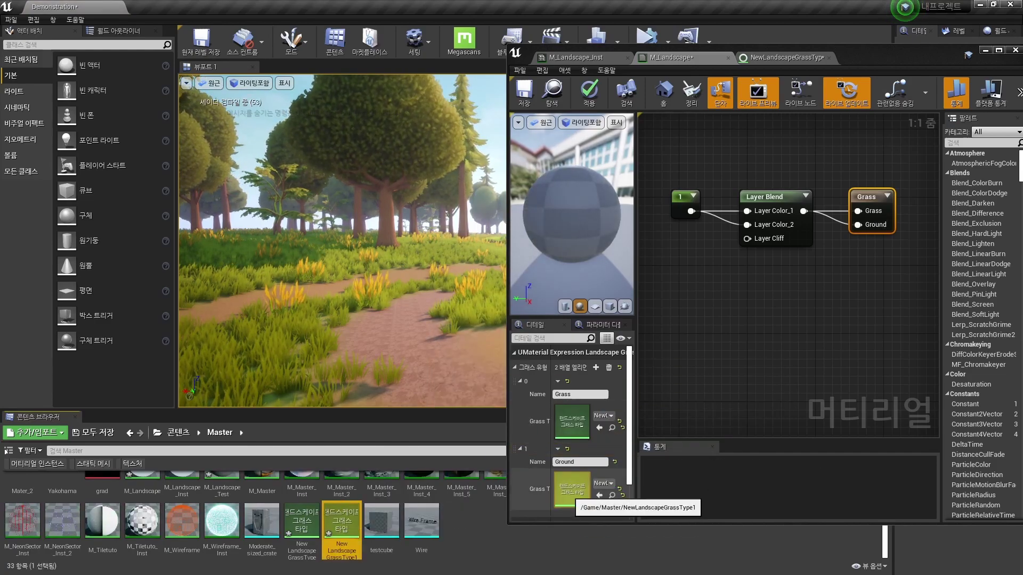
double_click(572, 489)
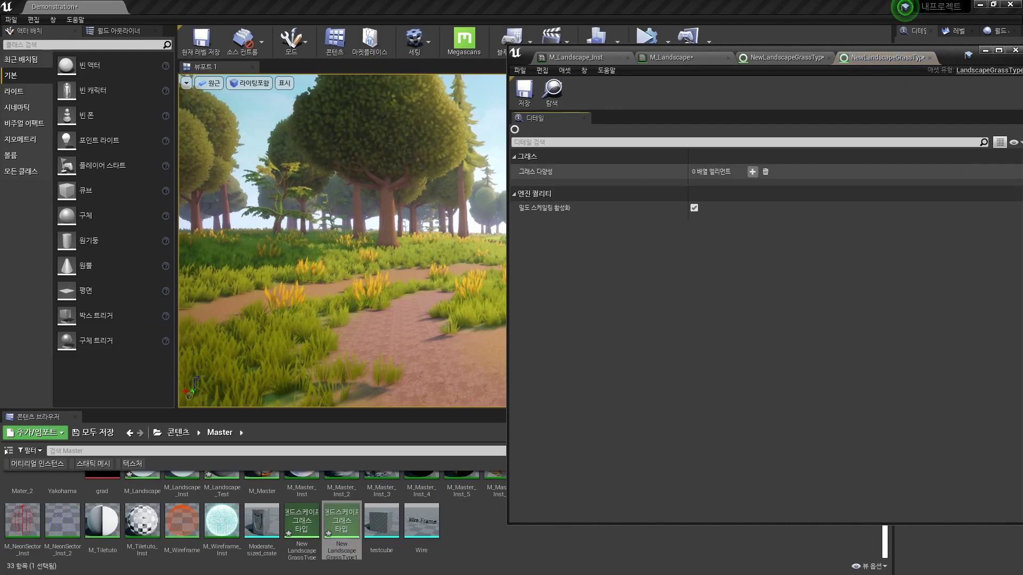
click(752, 172)
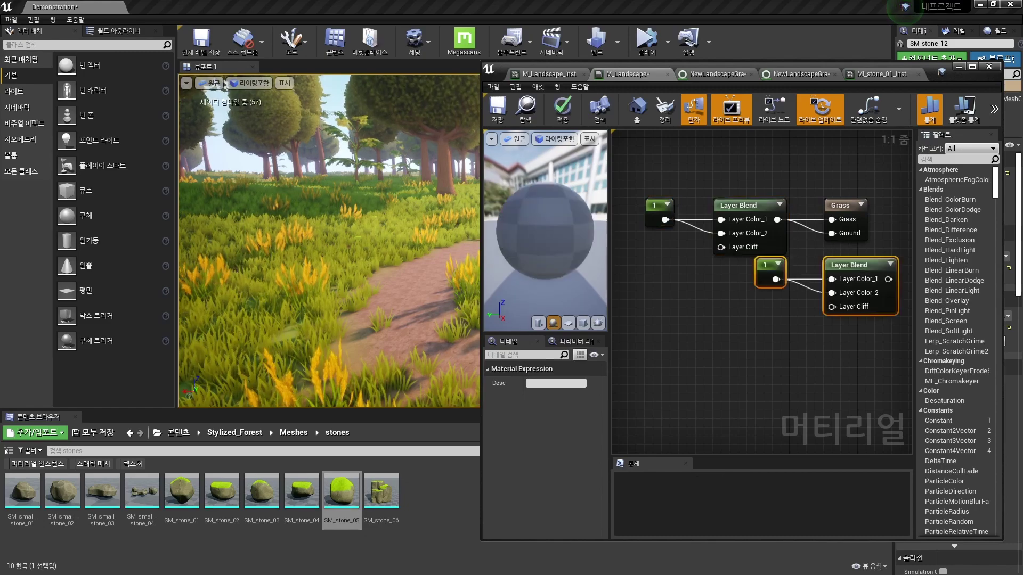
Step: Move the copied constant and Layer Blend down and wire the lower Layer Blend into Ground
drag(850, 265, 747, 299)
click(747, 299)
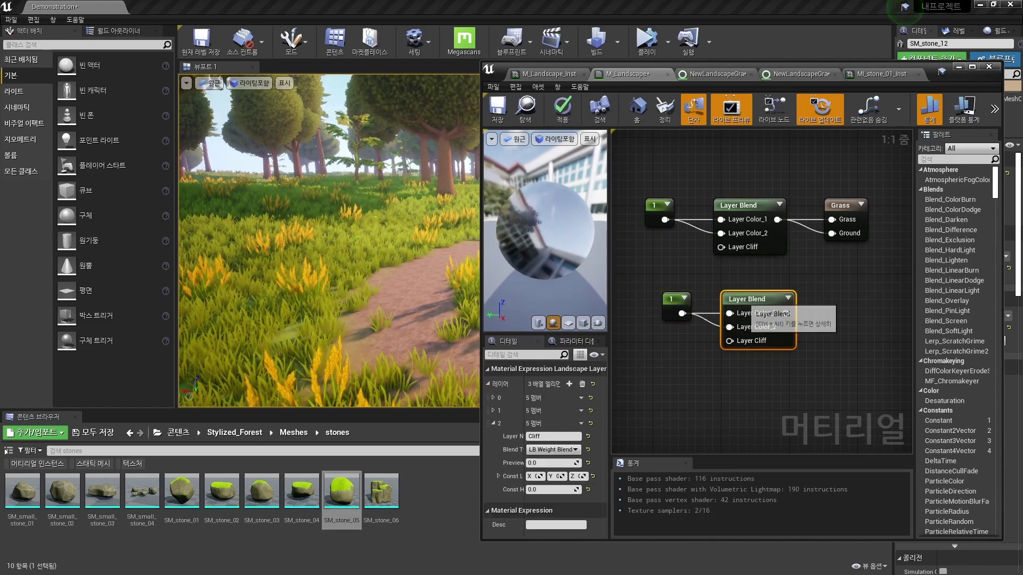
alt+click(720, 233)
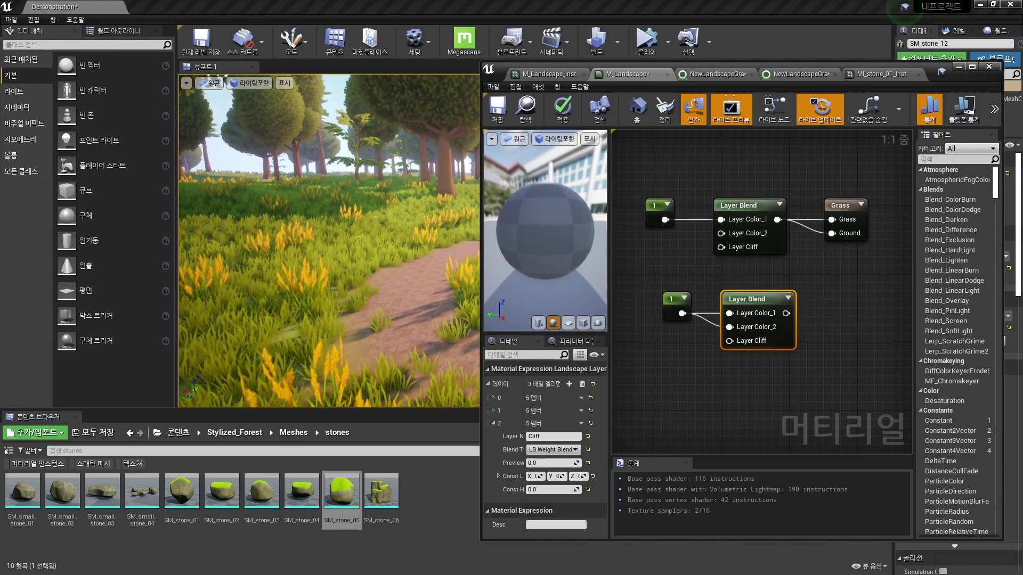
alt+click(831, 233)
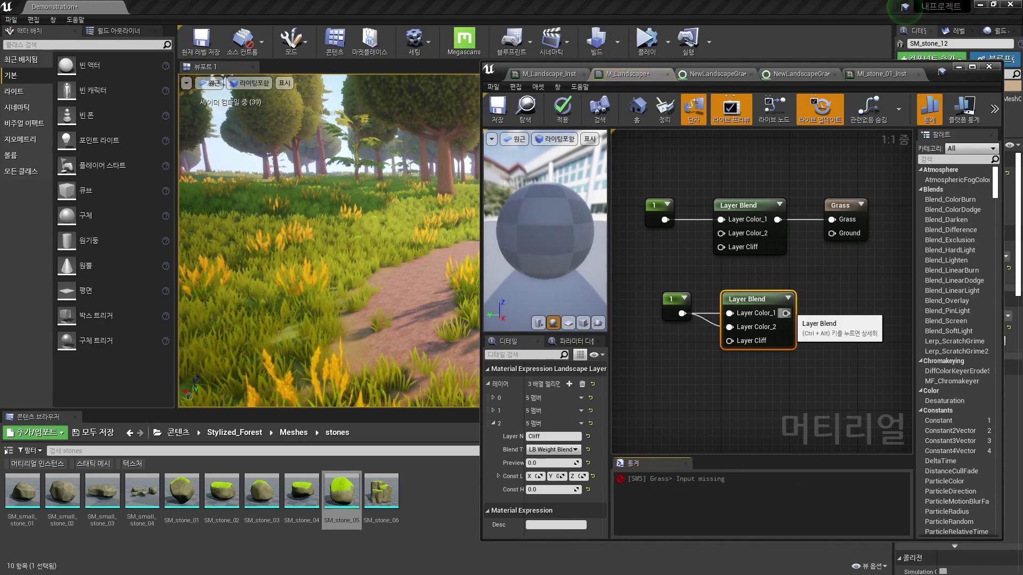
drag(786, 314, 831, 232)
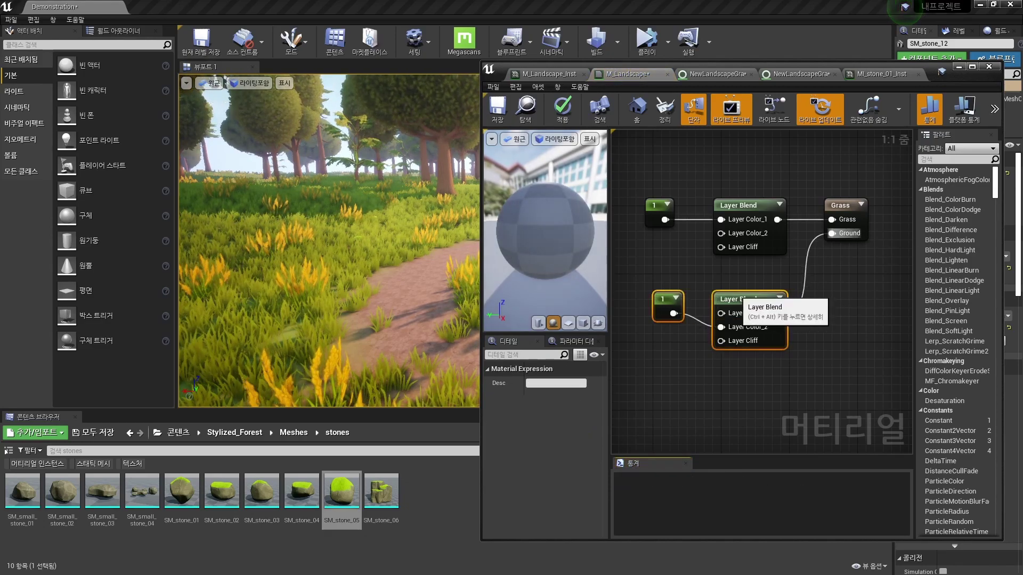
Step: Align the lower constant and Layer Blend nodes, then apply the landscape material changes
drag(746, 299, 737, 299)
drag(672, 298, 655, 298)
click(730, 299)
click(687, 383)
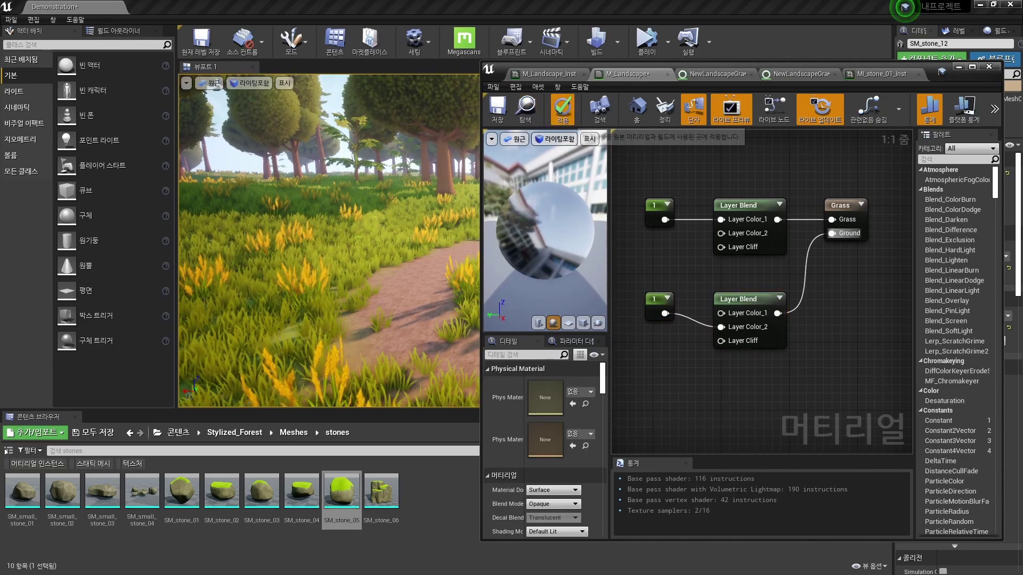
click(562, 109)
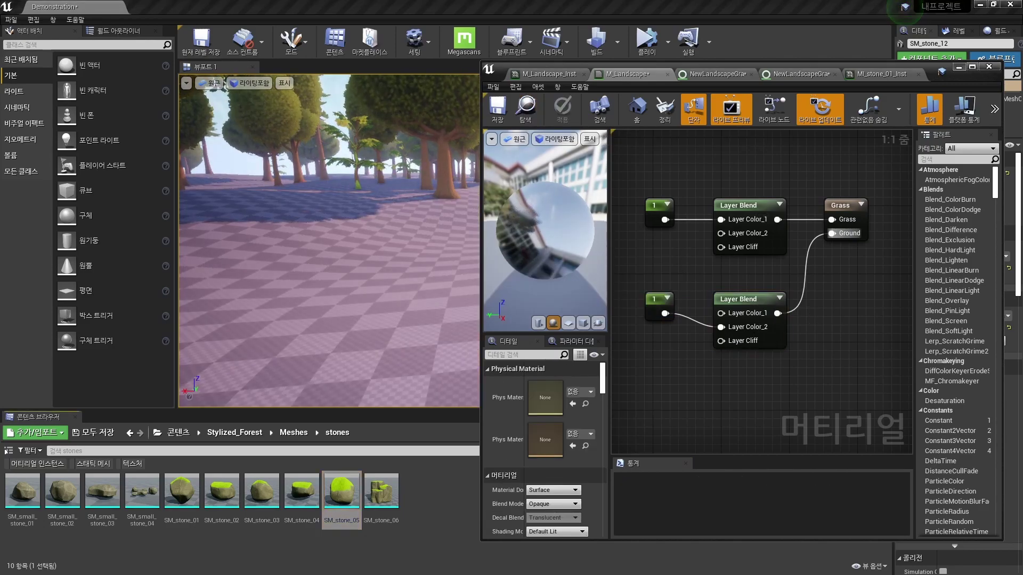
click(958, 67)
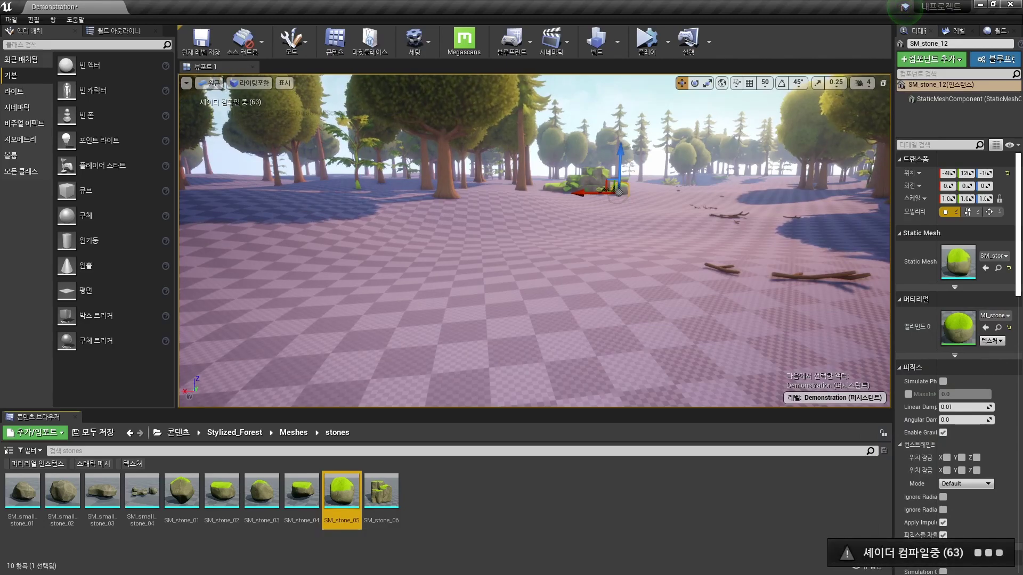
Step: Fly around the landscape to inspect the spawned grass, flower shrubs and mossy stones
right_drag(533, 239, 532, 288)
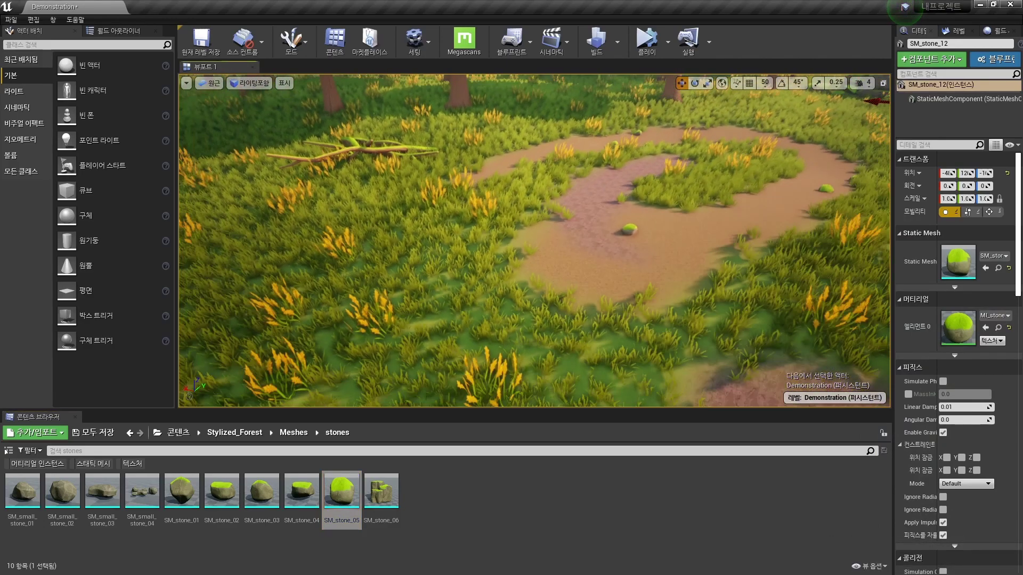
right_drag(533, 240, 533, 202)
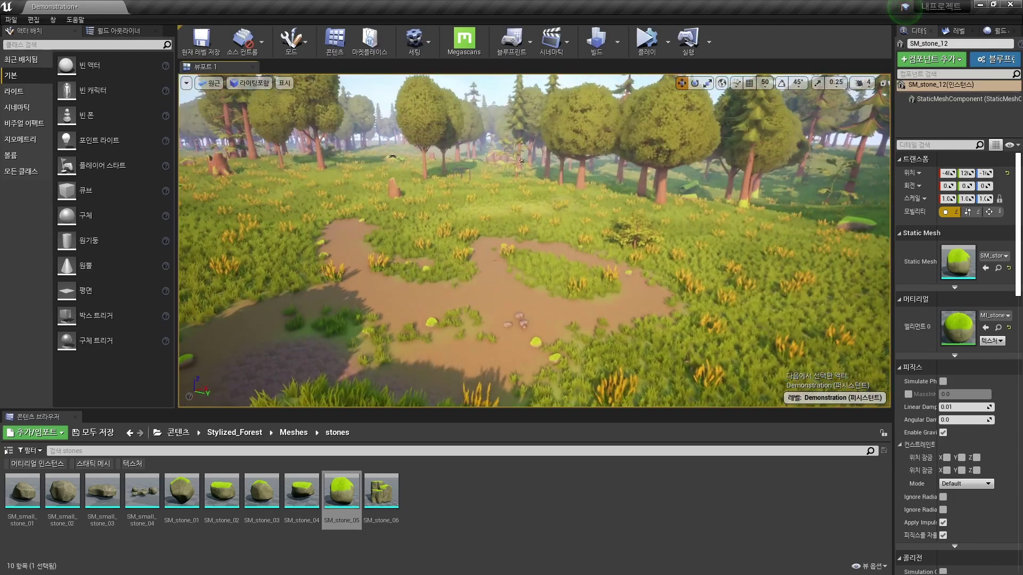
mouse_move(532, 240)
right_down()
mouse_move(479, 239)
mouse_move(533, 202)
right_up()
click(692, 320)
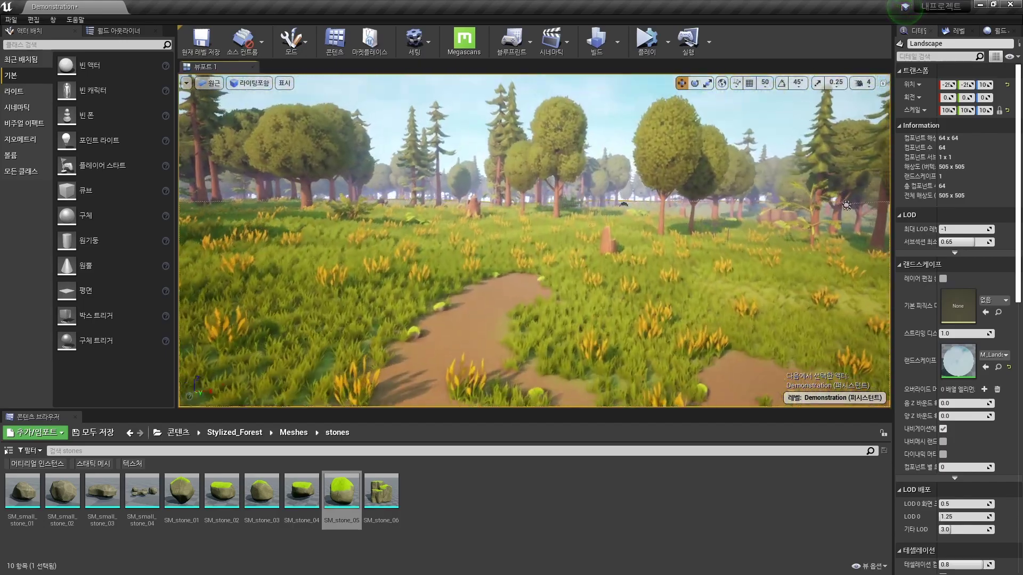
right_drag(533, 239, 533, 277)
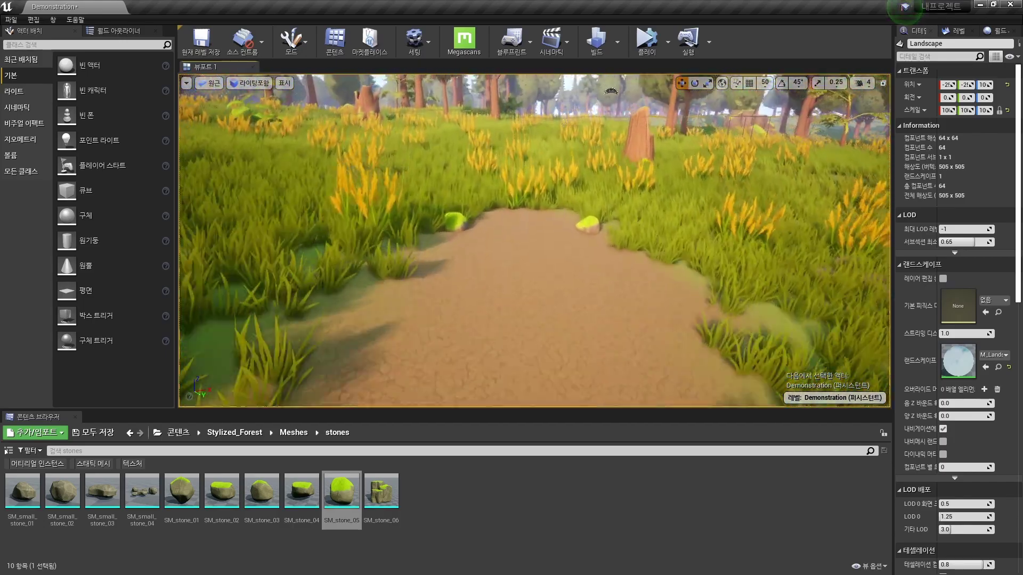
right_drag(532, 240, 479, 240)
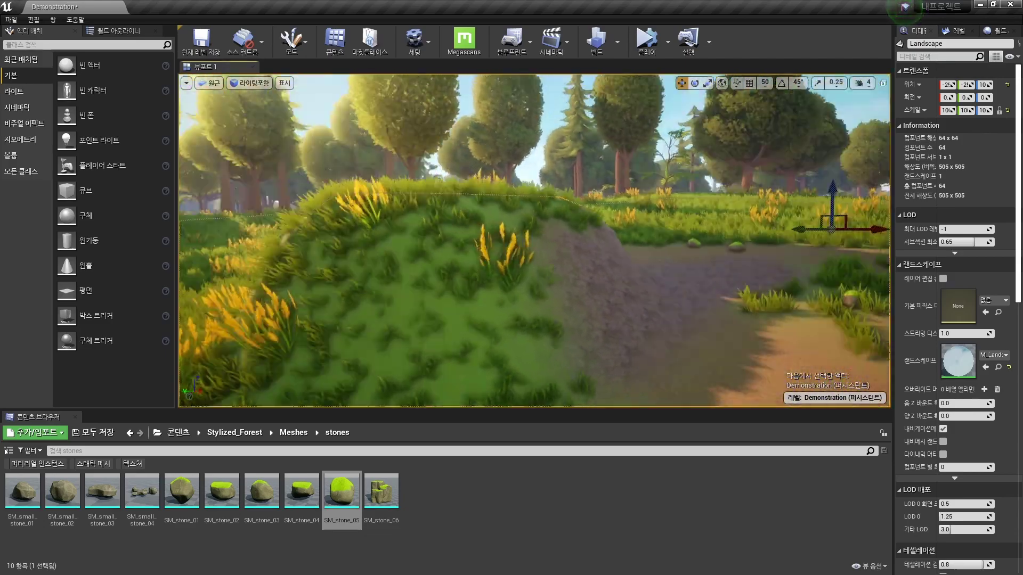
right_drag(533, 240, 506, 240)
key(Escape)
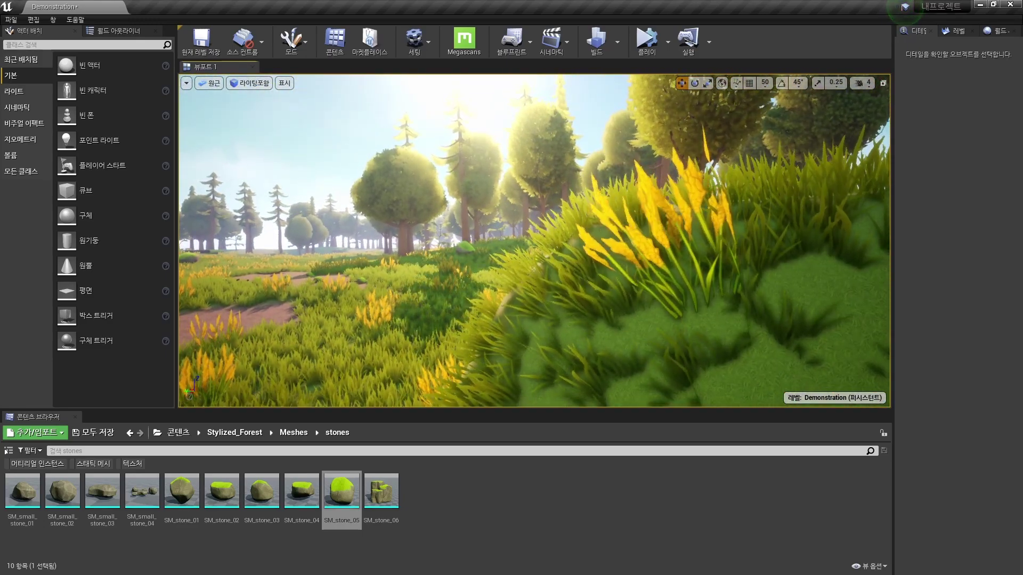
Step: Set SM_shrub_flower_01's Scale X min and max to 2.0 in the LandscapeGrassType, then close it
key(alt+Tab)
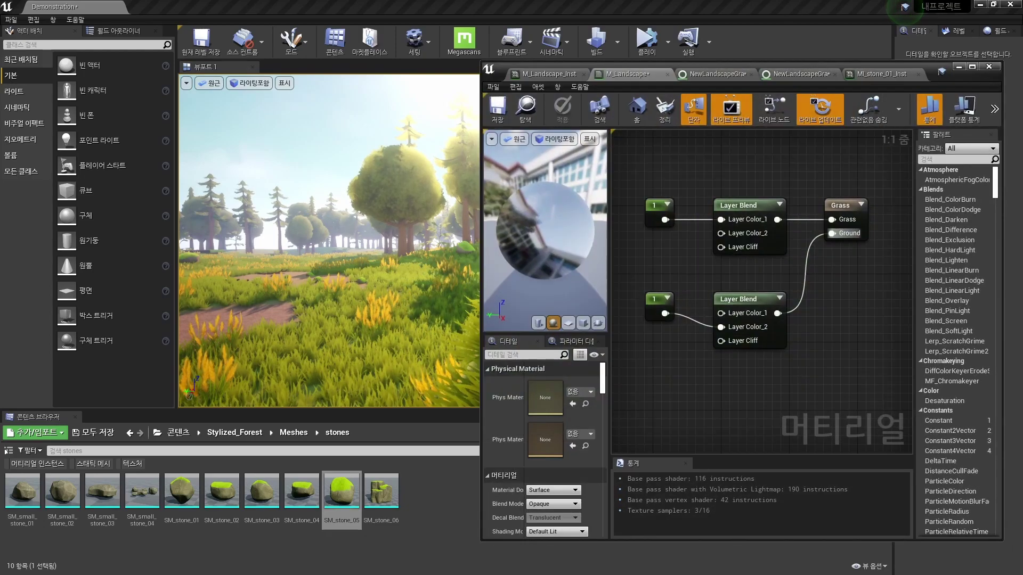
key(ctrl+Tab)
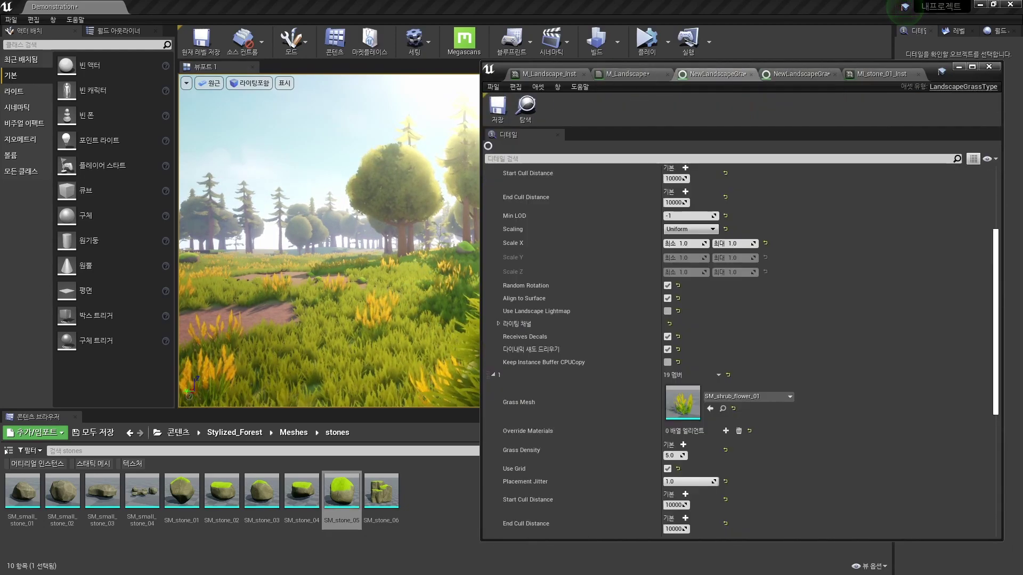
scroll(740, 346, down, 3)
scroll(740, 346, down, 2)
scroll(586, 369, down, 2)
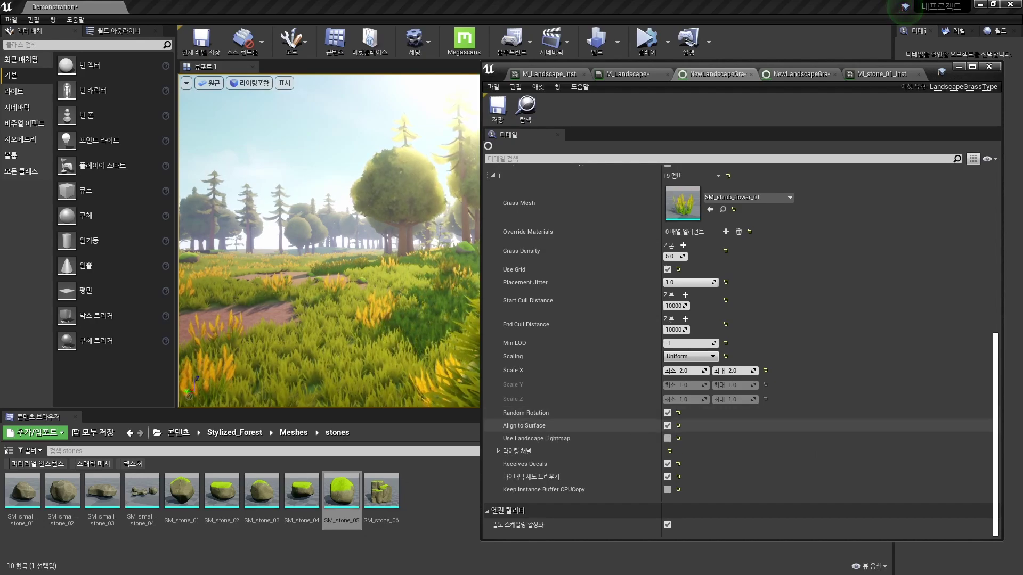
click(667, 426)
scroll(667, 426, up, 4)
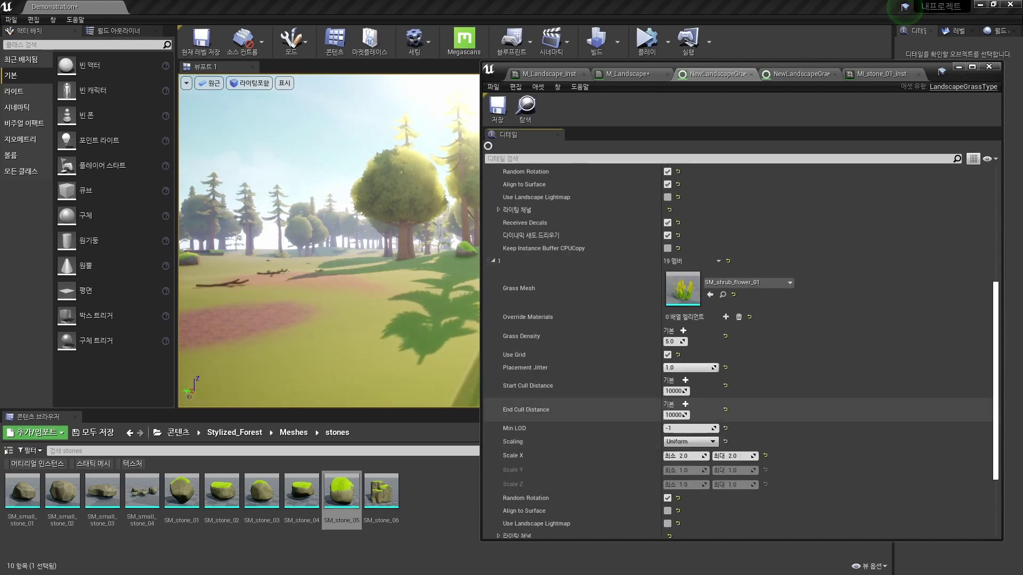
scroll(667, 426, up, 6)
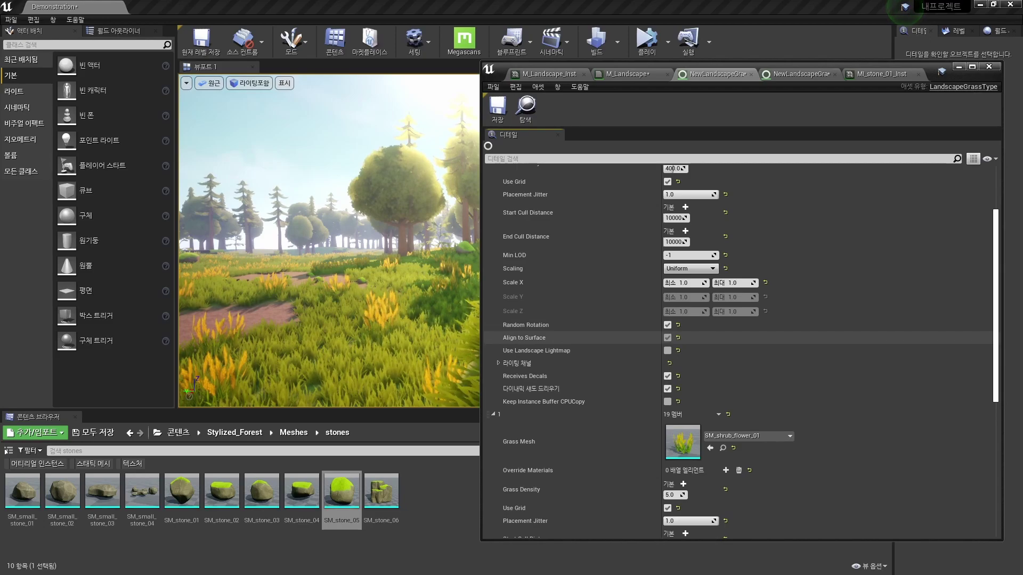
click(959, 67)
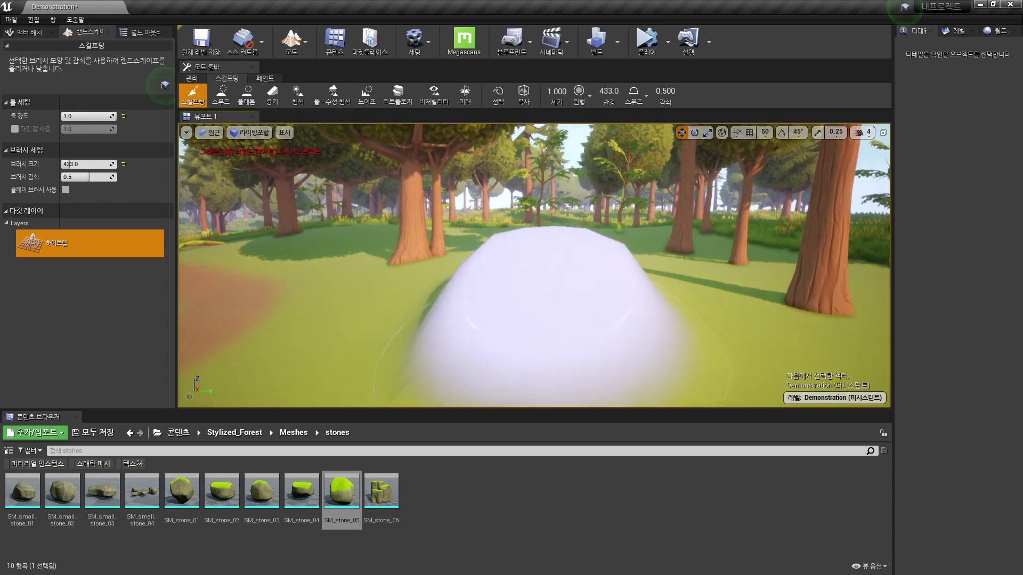
Step: Switch from landscape sculpting back to Place mode with Shift+1
key(shift+1)
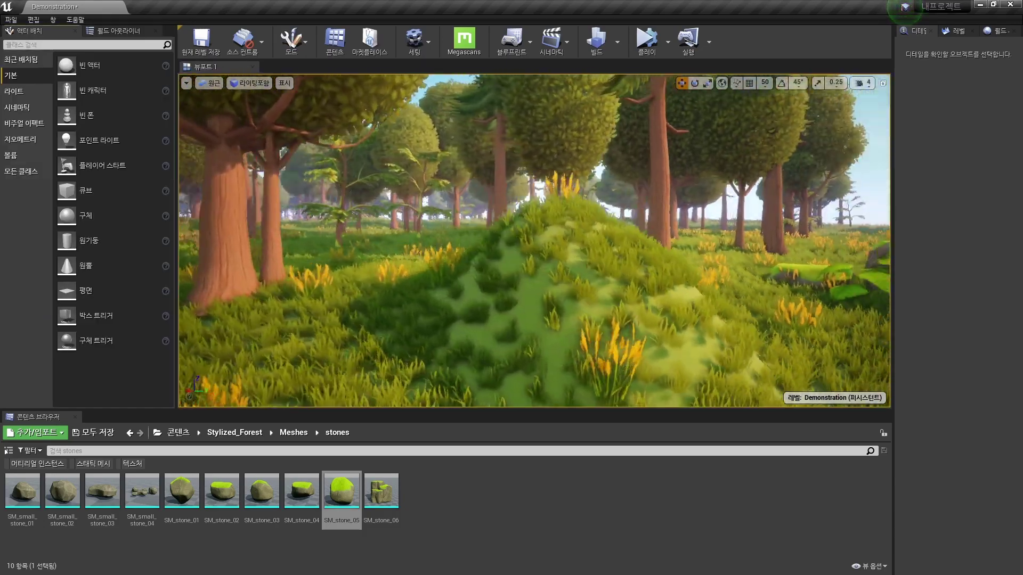